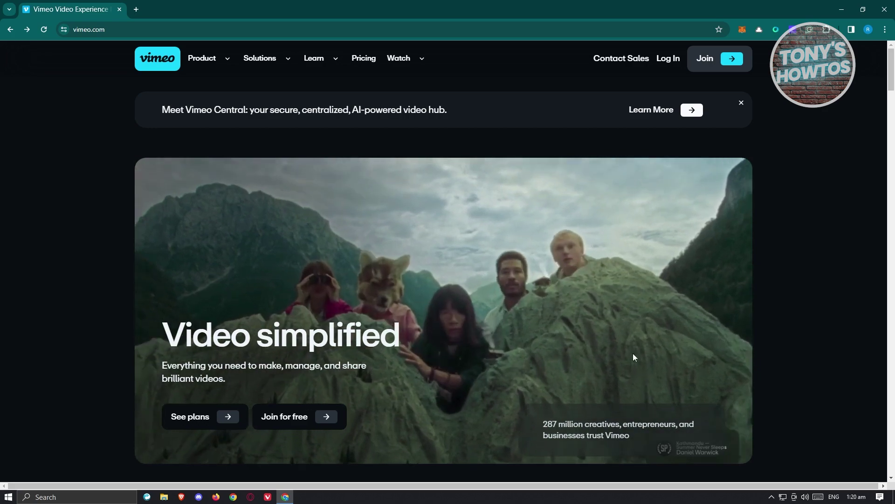
Look through the Vimeo homepage's feature highlights and its Make, Edit and Share sections.
scroll(835, 305, down, 7)
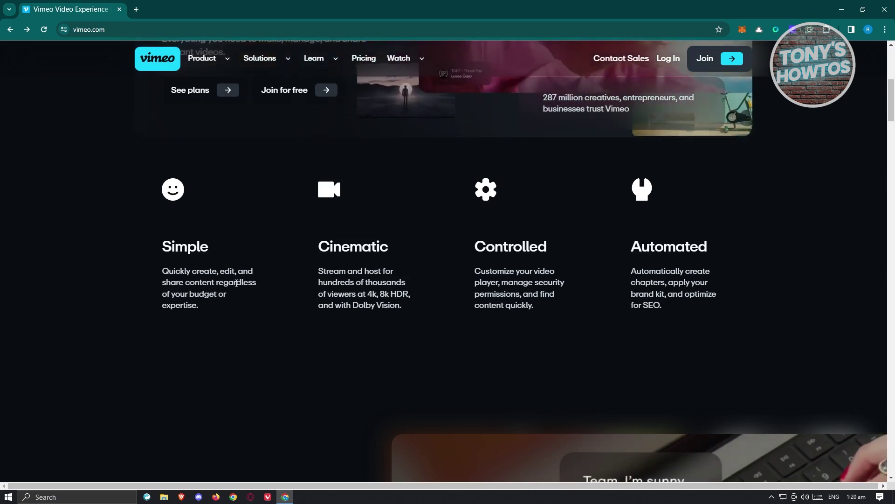
scroll(768, 219, down, 4)
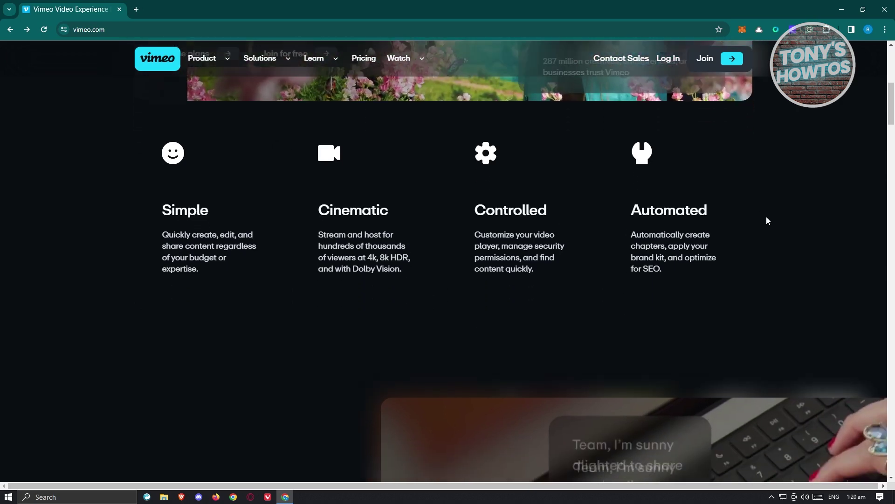
scroll(750, 251, down, 4)
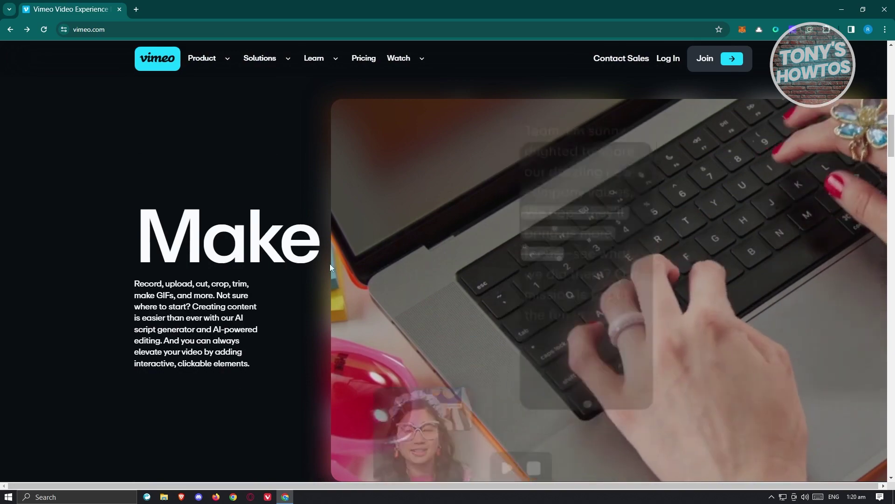
scroll(242, 245, down, 6)
scroll(209, 252, up, 5)
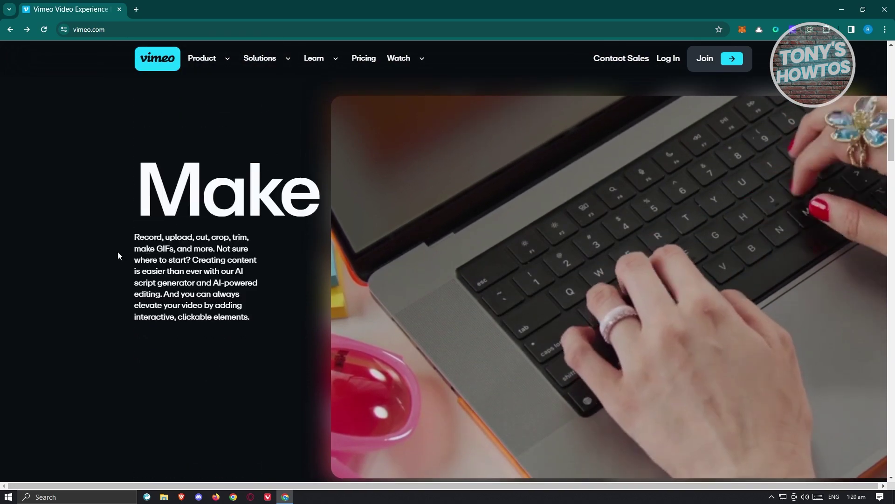
drag(137, 233, 266, 298)
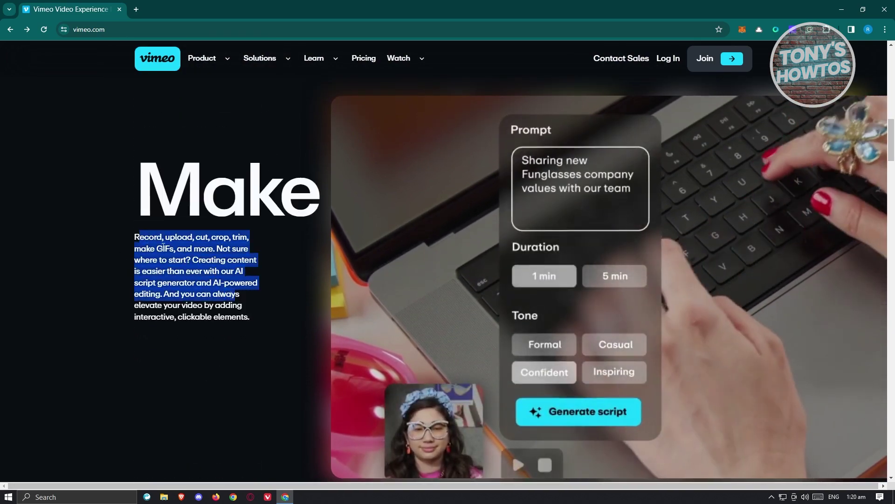
click(267, 320)
scroll(286, 308, down, 3)
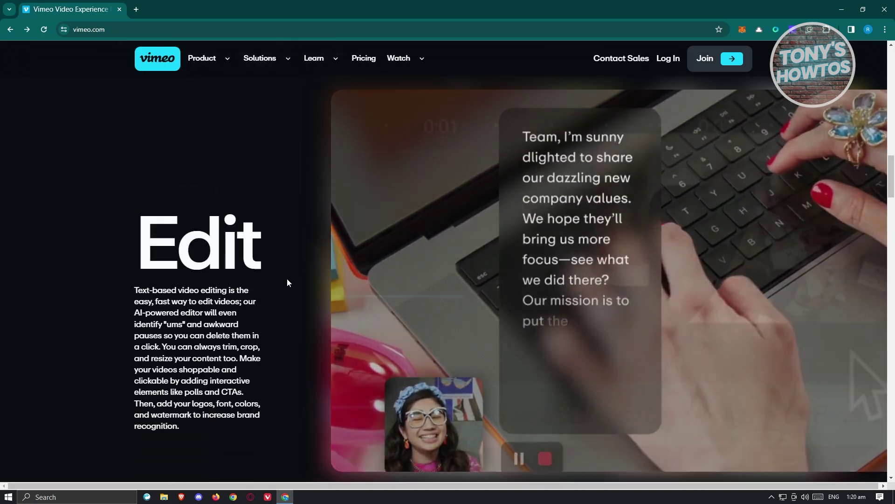
scroll(287, 279, down, 5)
scroll(200, 187, down, 15)
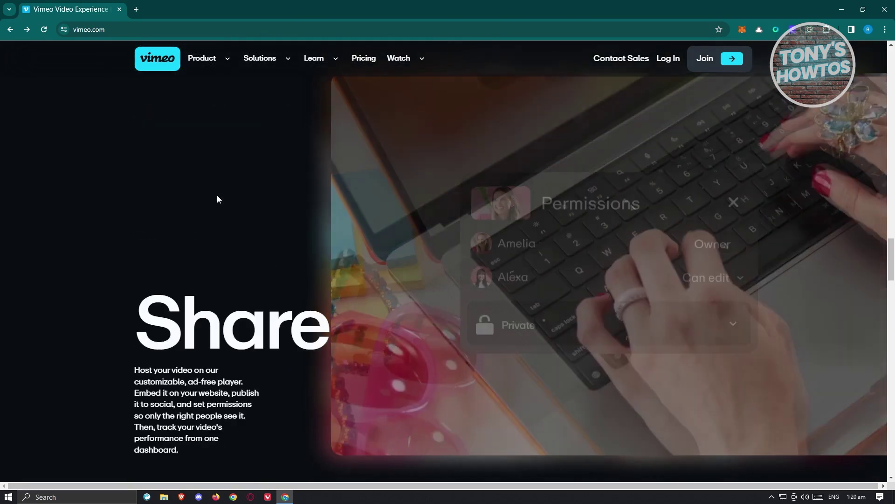
scroll(221, 195, down, 6)
scroll(229, 192, up, 3)
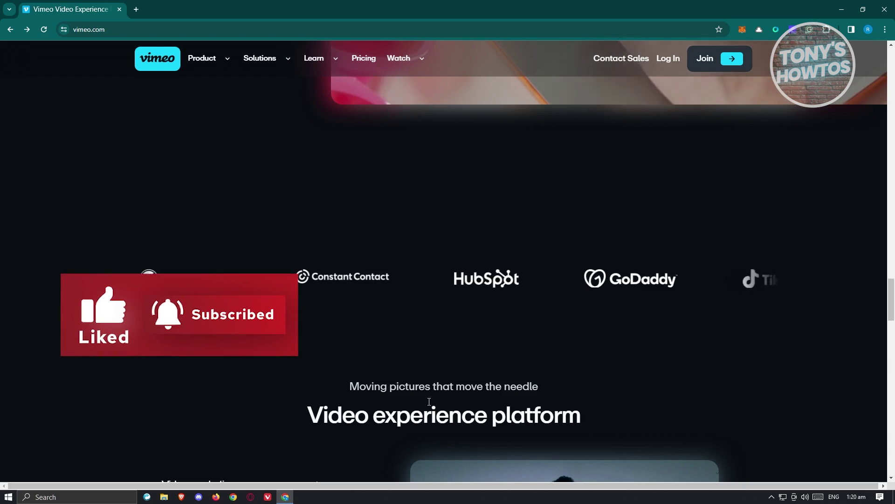
Expand Virtual events under Video experience platform and look over the section and The latest from Vimeo.
scroll(360, 357, down, 3)
scroll(360, 358, down, 1)
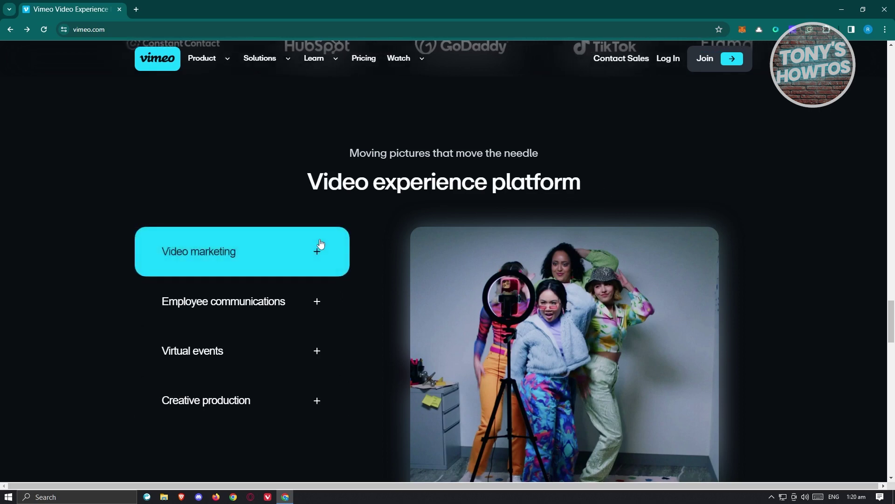
click(319, 352)
scroll(360, 307, down, 3)
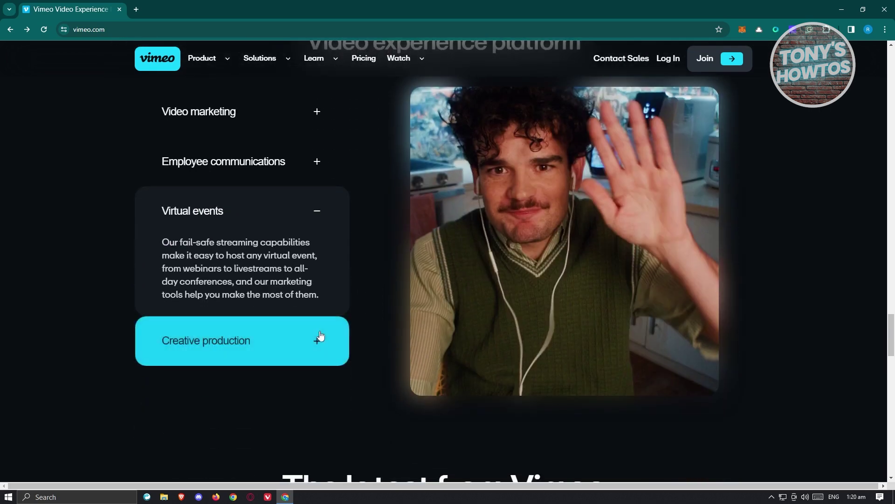
scroll(379, 298, down, 8)
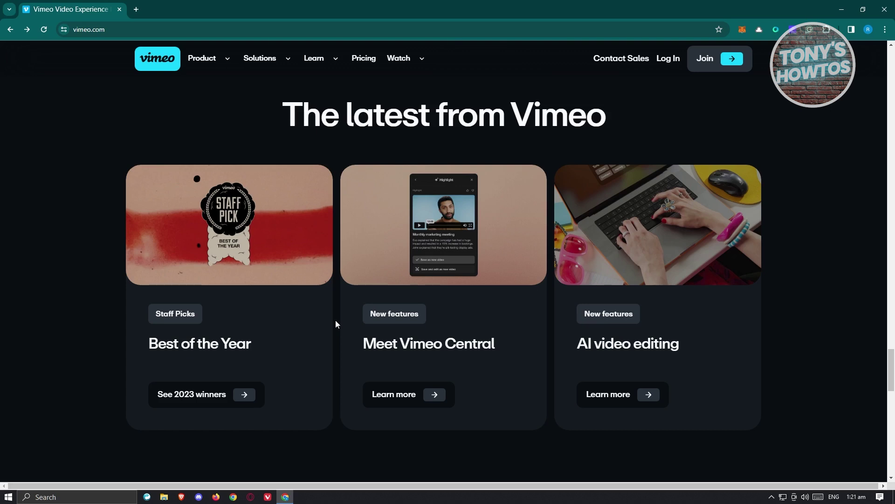
Open the pricing page and compare the prices, storage and features of the Free, Starter, Standard and Advanced plans.
click(357, 67)
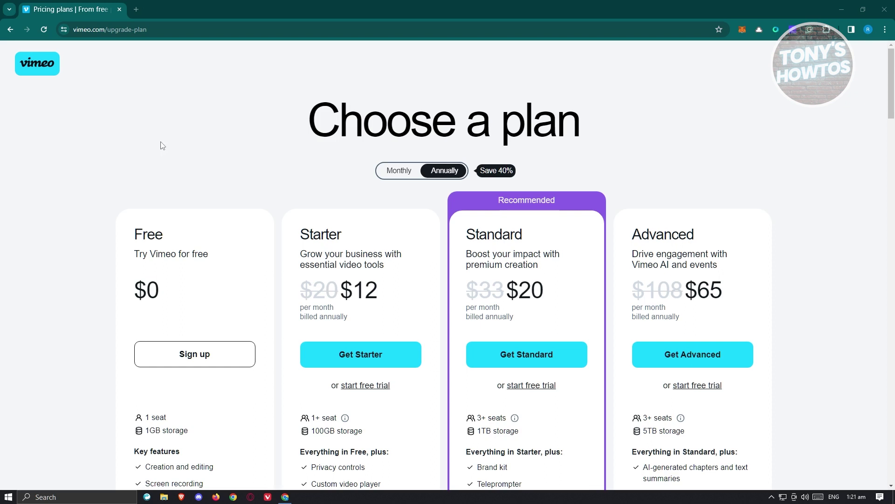
scroll(162, 145, down, 4)
scroll(171, 146, up, 2)
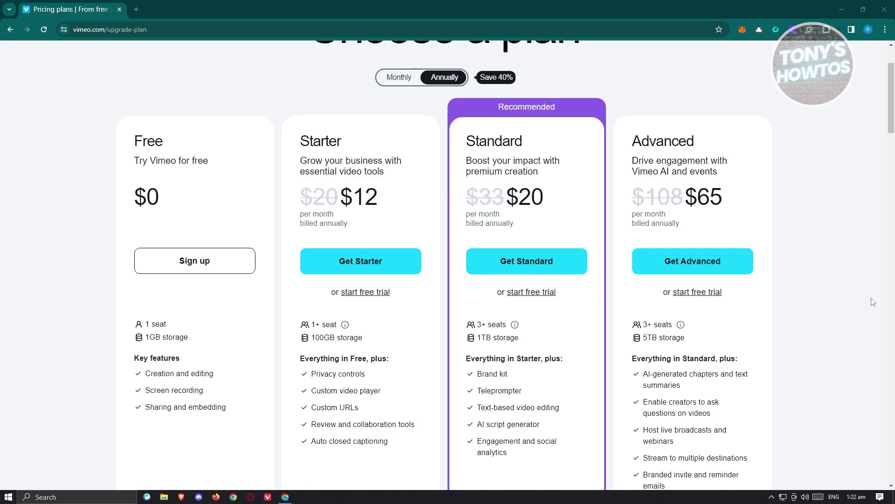
scroll(862, 311, down, 9)
scroll(853, 322, up, 10)
scroll(845, 333, up, 2)
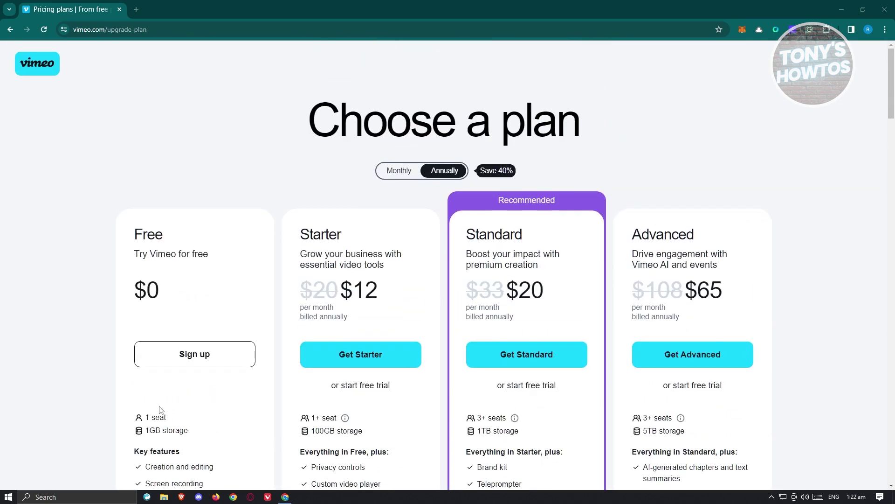
Sign up for the Free plan with the third listed Google account and approve the Vimeo sign-in.
click(178, 365)
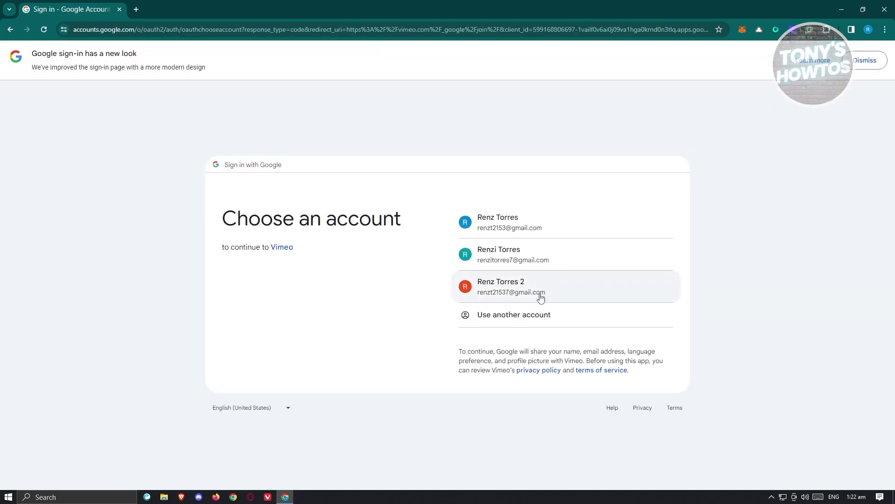
click(540, 291)
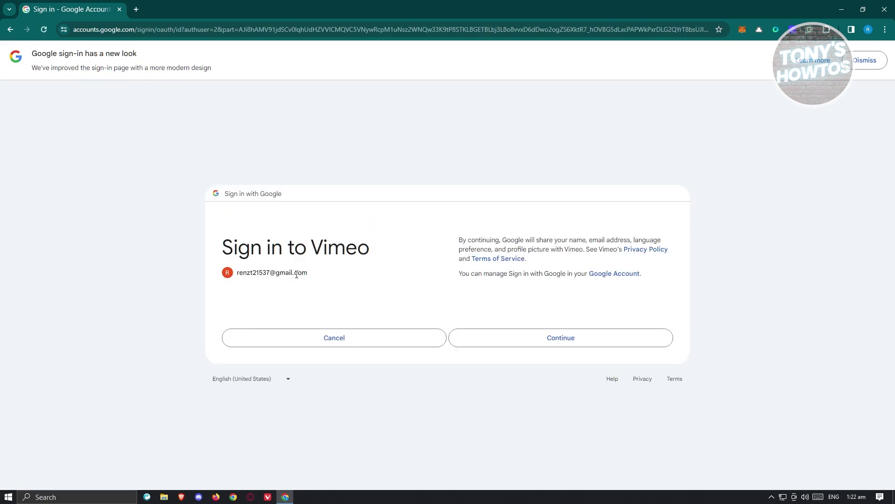
click(548, 342)
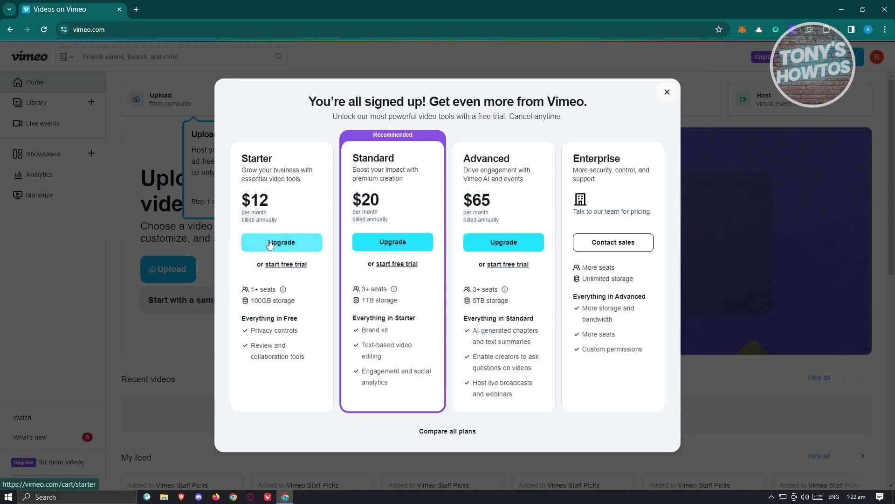
Dismiss the paid plan offer and the Upload, manage, and share tip, and look over the home page.
click(667, 92)
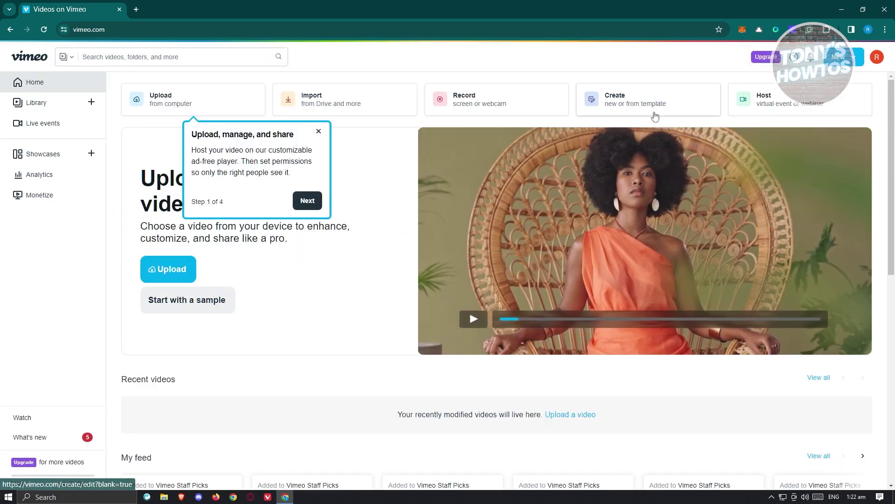
click(318, 131)
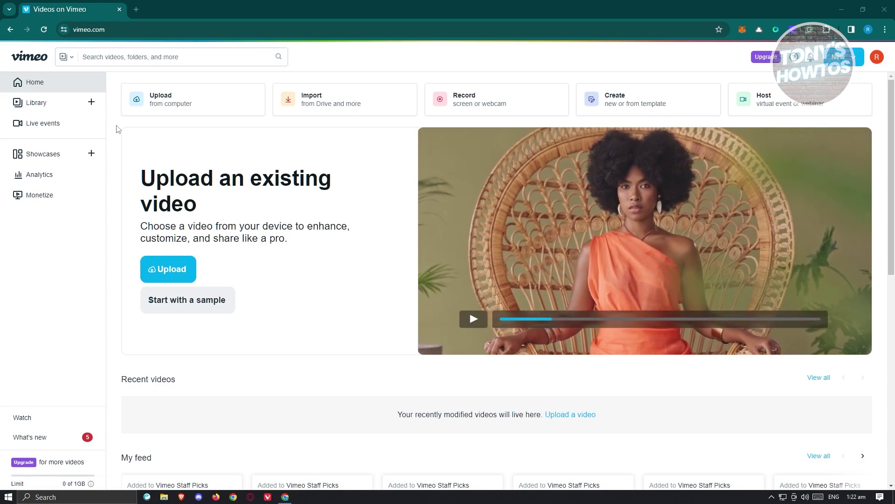
scroll(680, 340, down, 6)
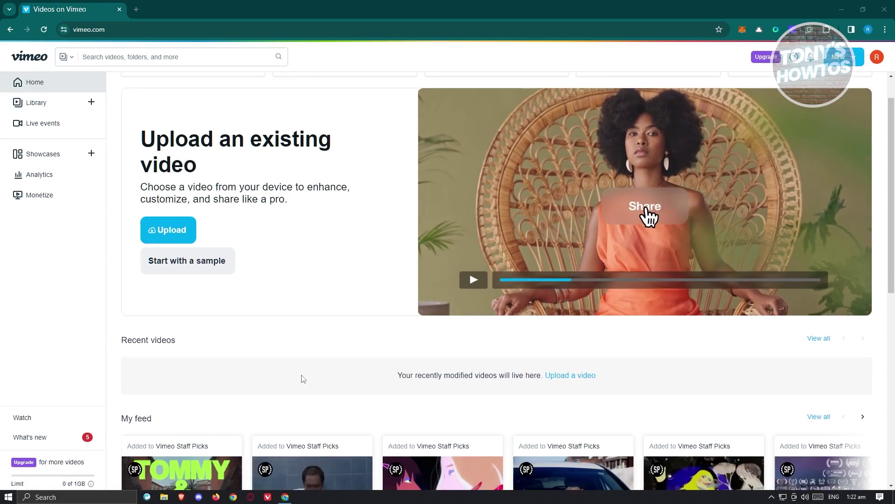
scroll(304, 376, up, 6)
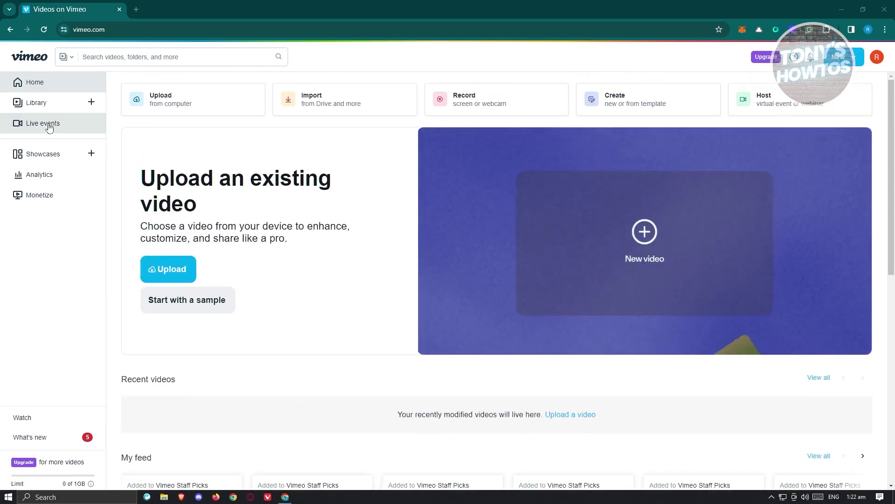
Visit the Library, Live events and Showcases pages of the account.
click(35, 109)
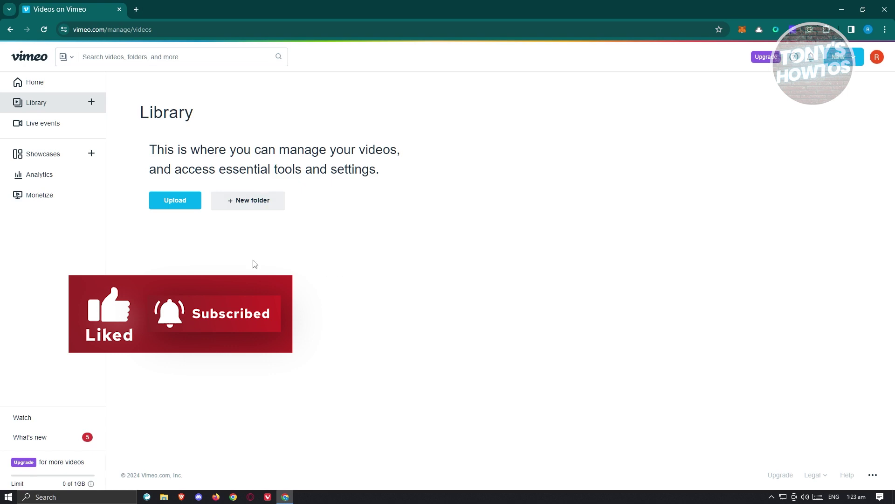
click(44, 124)
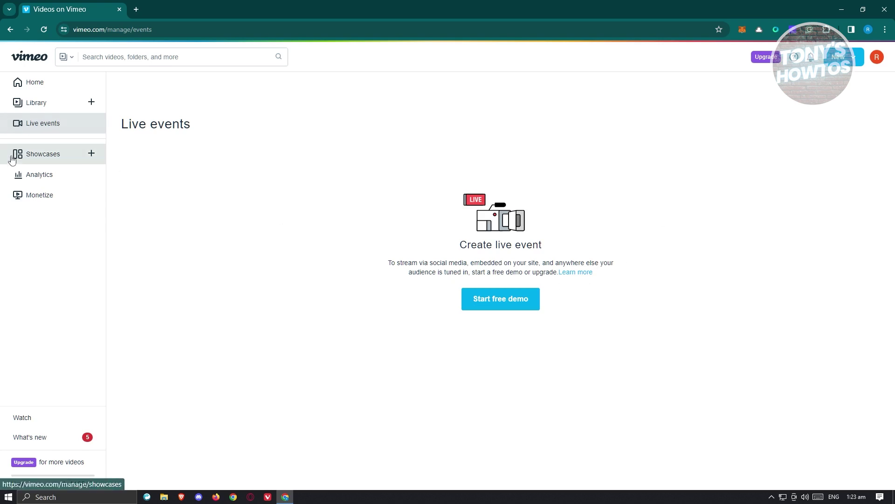
click(53, 156)
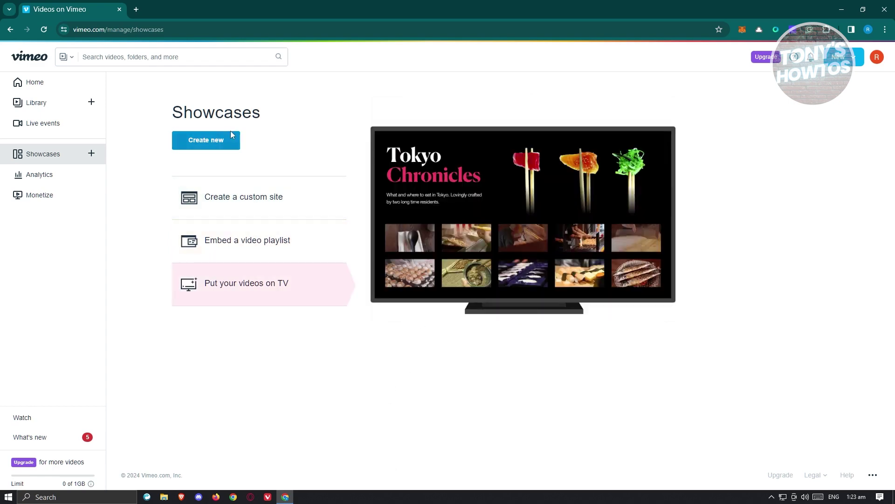
Open Analytics and examine the dashboard along with the Video and Region reports.
click(50, 176)
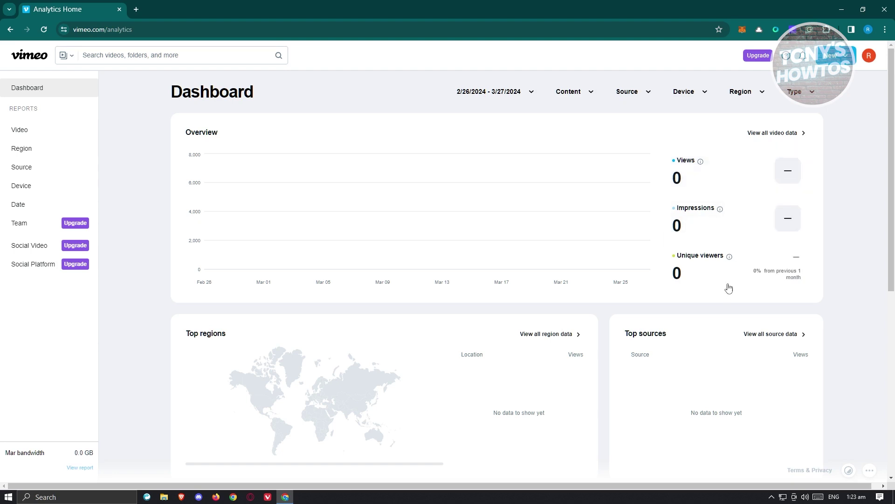
scroll(726, 286, down, 4)
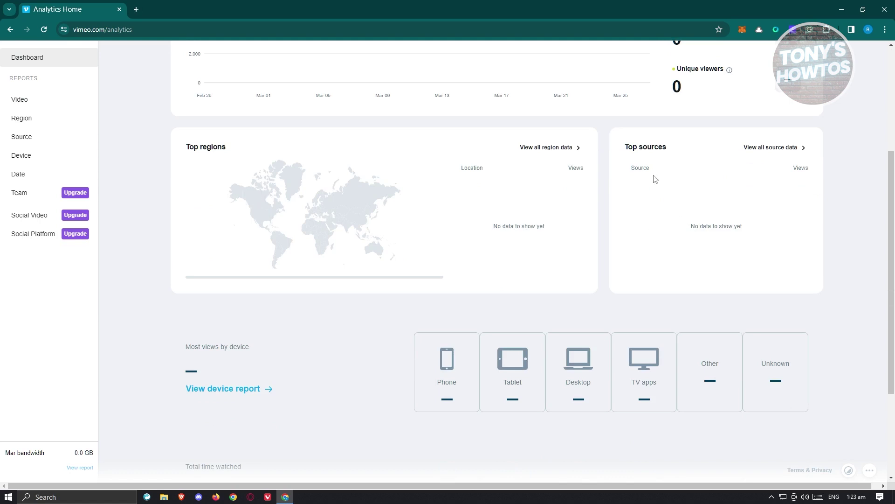
scroll(743, 295, down, 3)
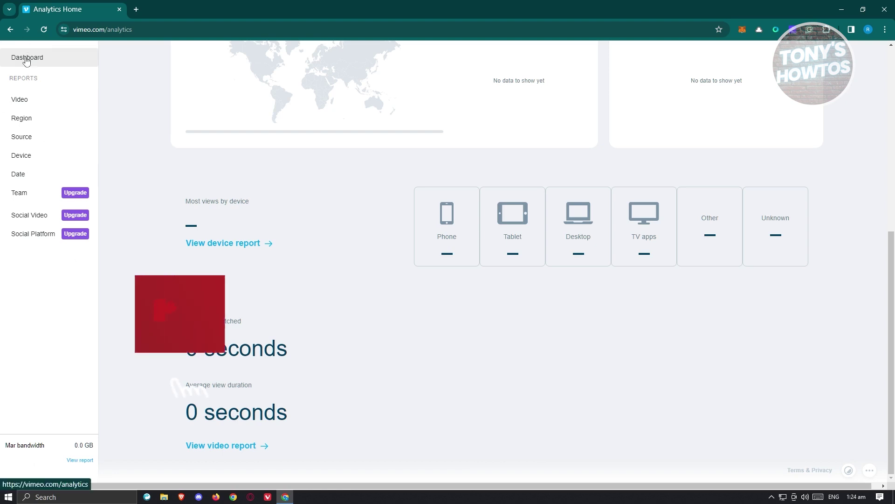
click(37, 111)
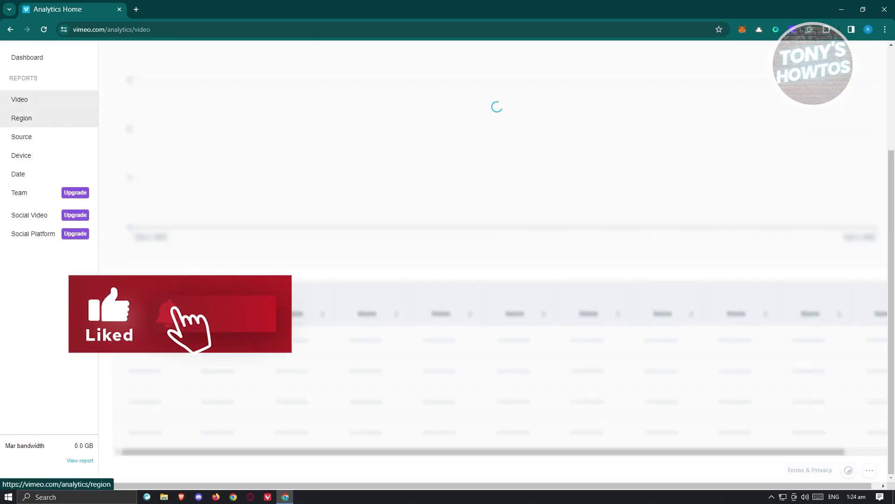
click(41, 122)
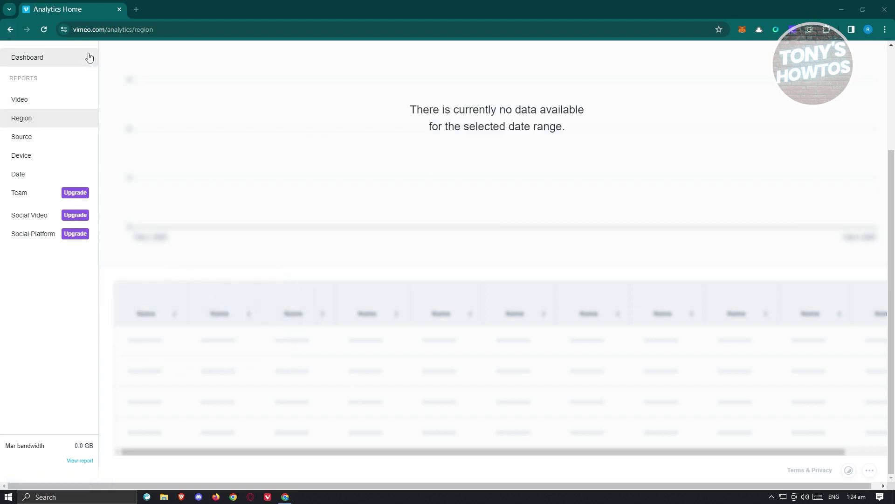
Go back from the analytics reports to the Showcases page.
click(15, 31)
click(15, 31)
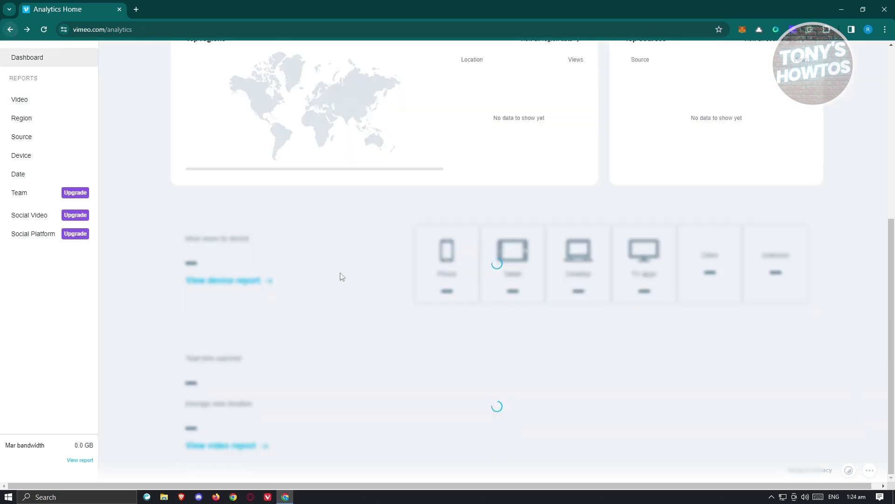
click(11, 29)
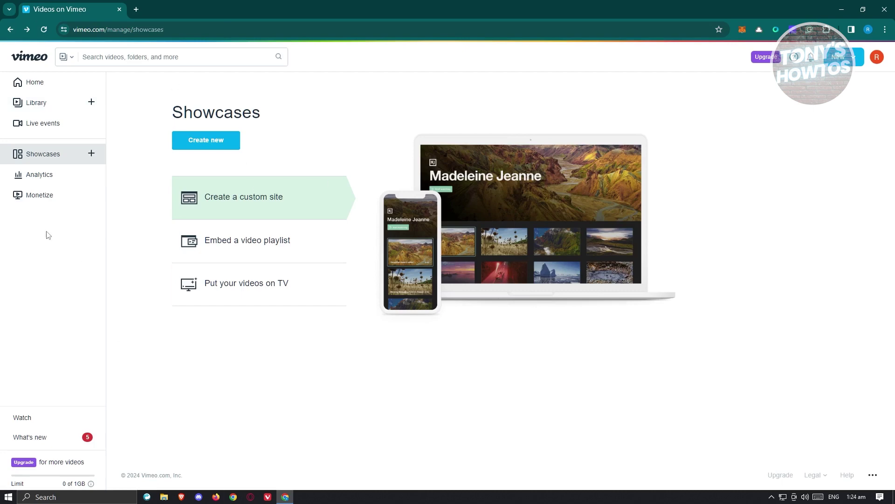
Open the Monetize page, look through the Vimeo OTT information from Learn more, and close its browser tab.
click(45, 204)
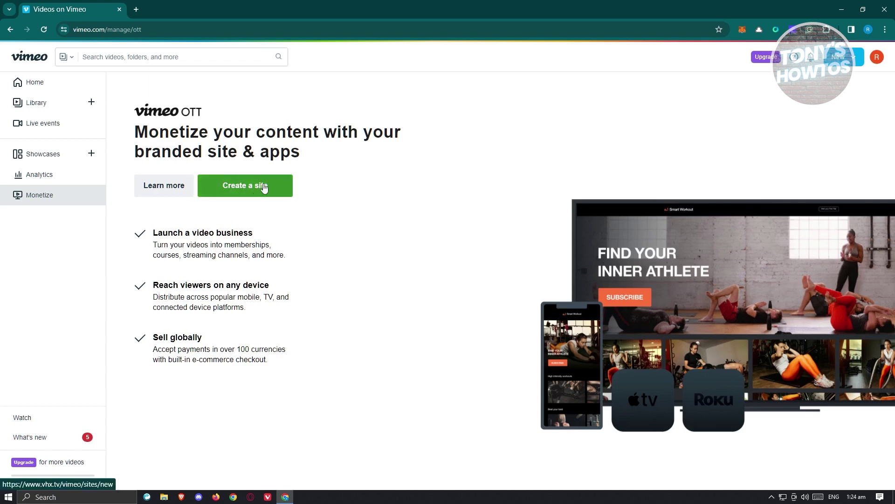
click(158, 189)
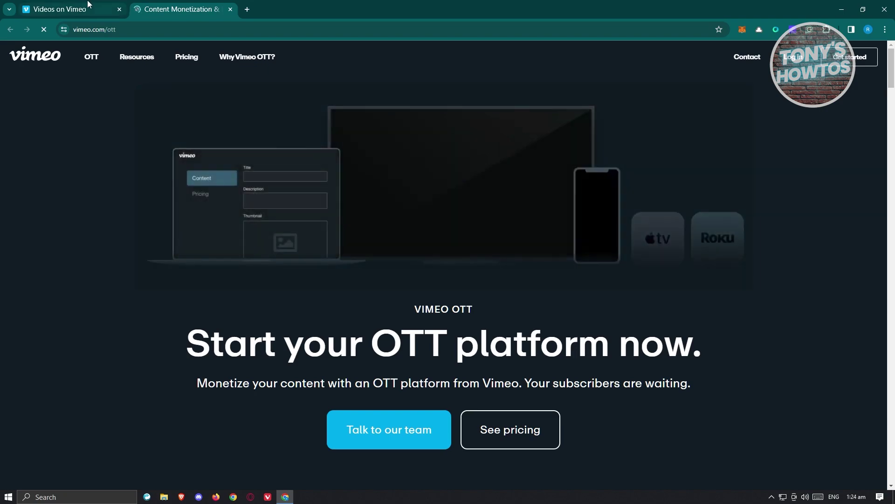
click(105, 6)
click(178, 6)
scroll(341, 336, down, 10)
scroll(341, 336, up, 5)
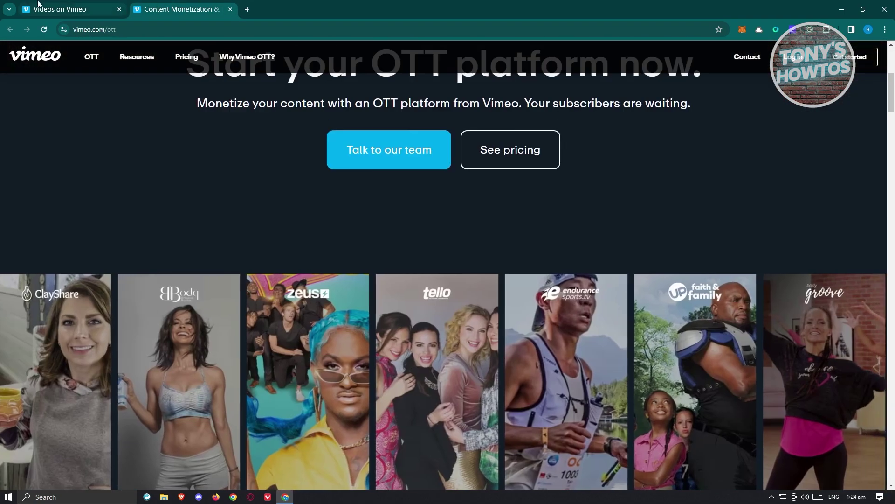
click(100, 9)
click(231, 9)
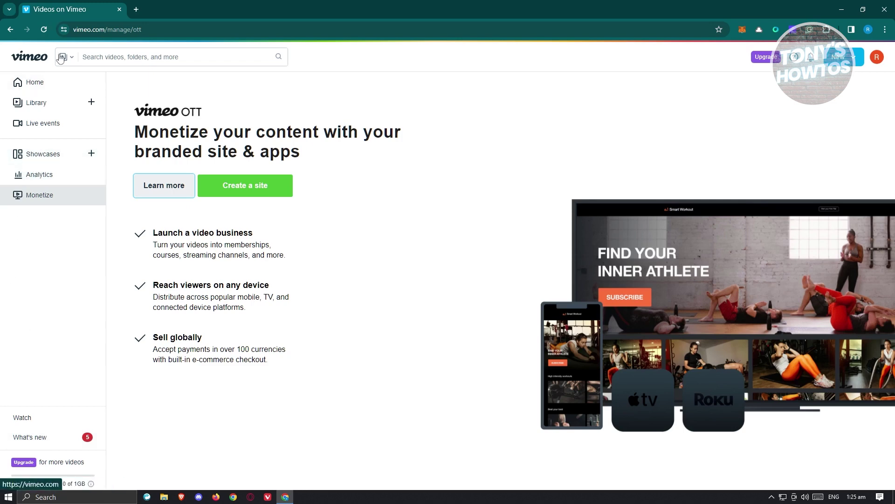
Upload Untitled_video_-_Made_with_Clipchamp_3-rev_AdobeExpress.mp4 from the Downloads folder to the Library.
click(34, 82)
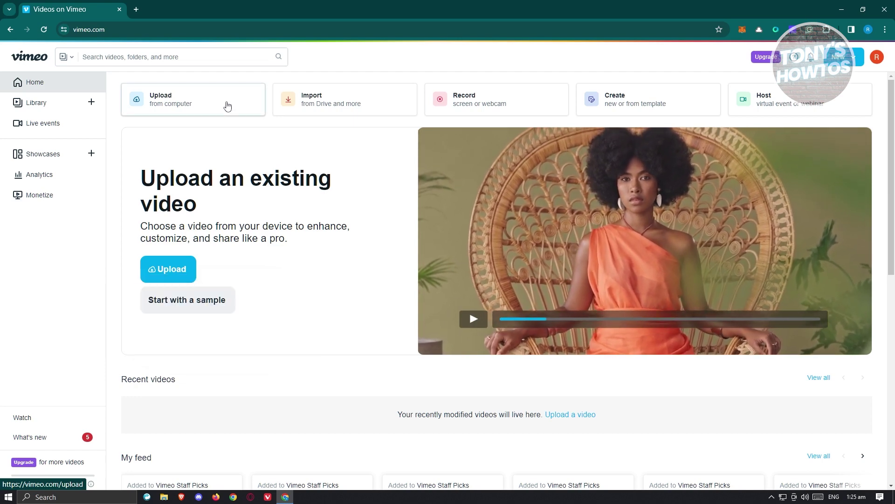
click(226, 107)
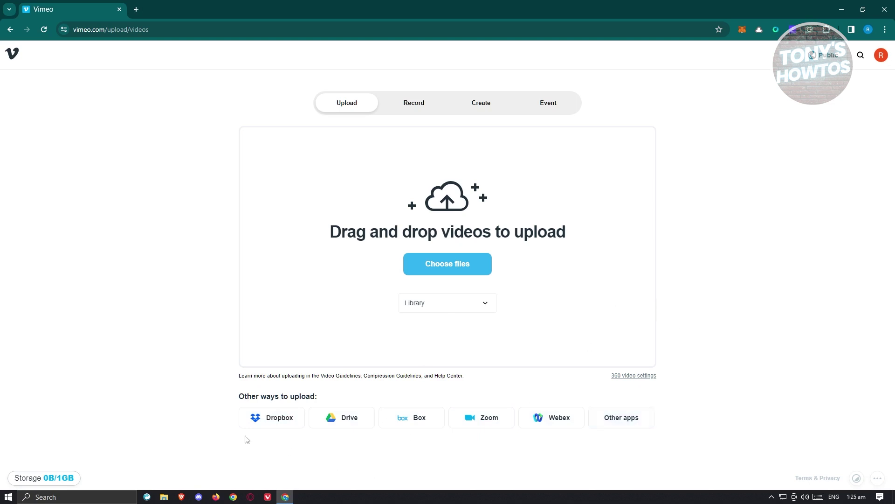
click(480, 301)
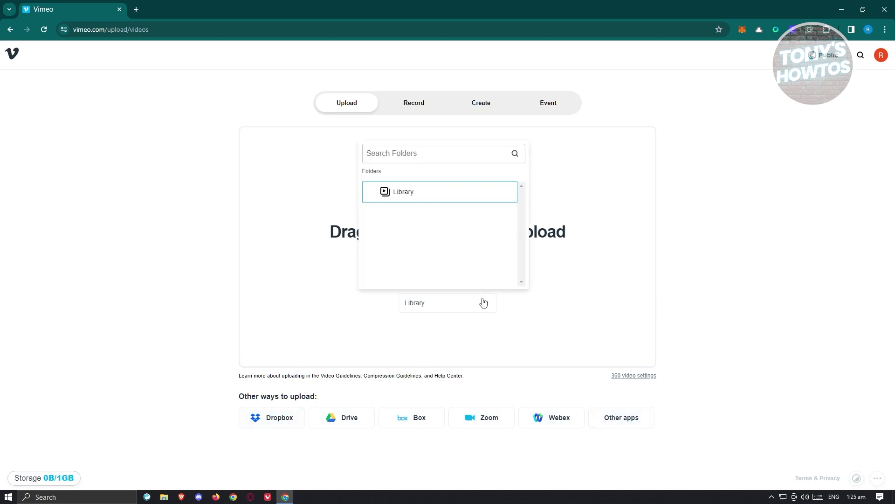
click(489, 309)
click(435, 264)
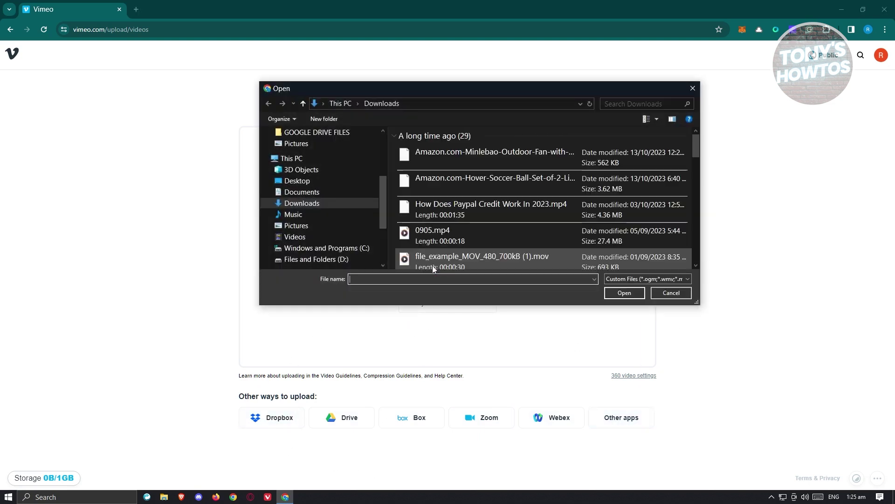
click(464, 153)
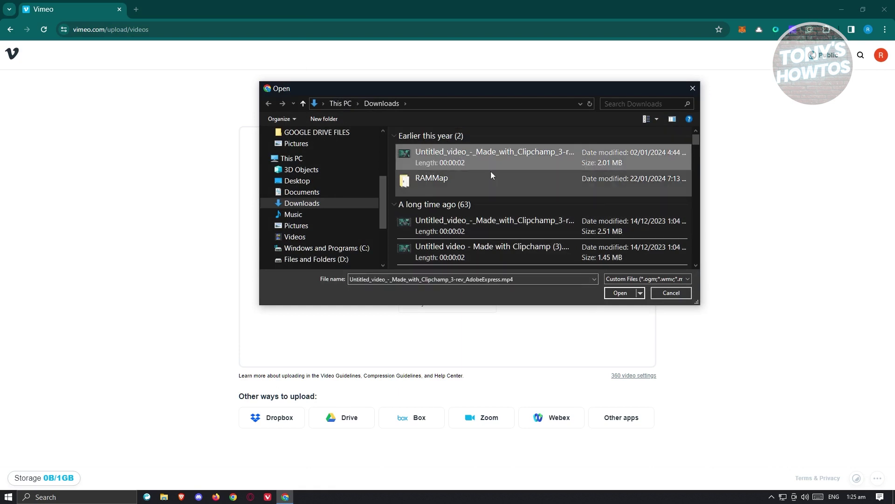
click(627, 293)
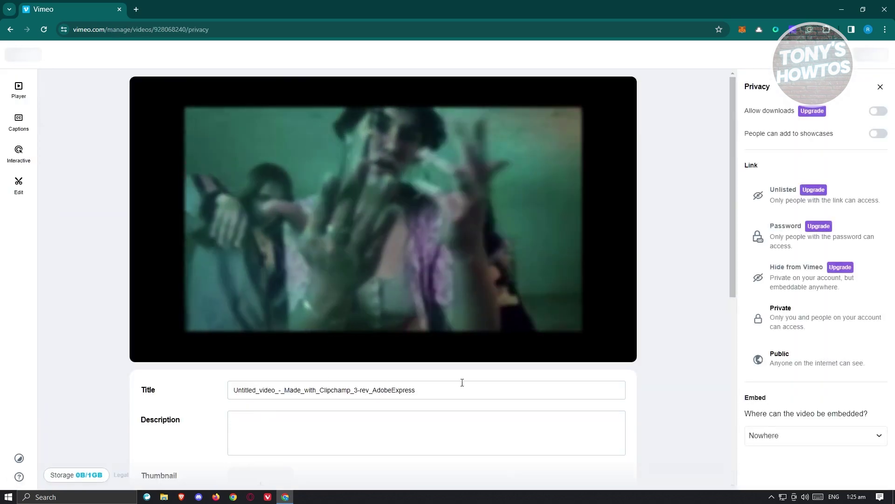
Set the uploaded video's content rating to All audiences.
scroll(90, 350, down, 3)
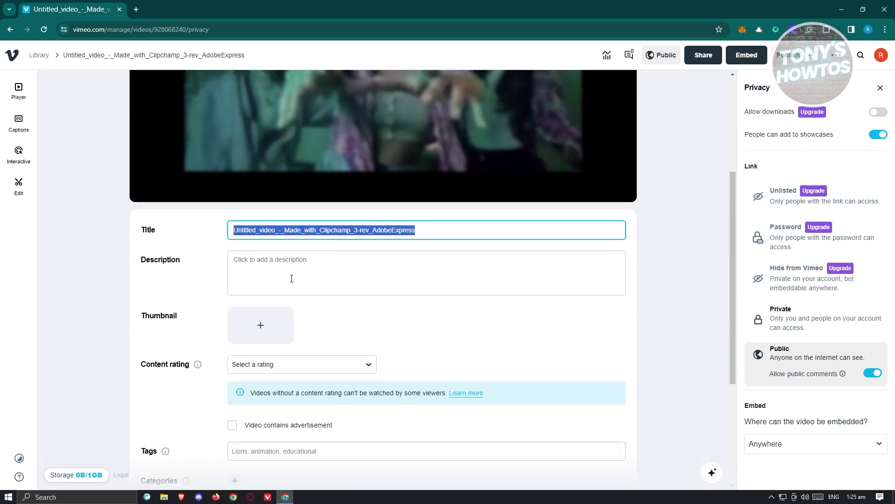
scroll(263, 252, down, 2)
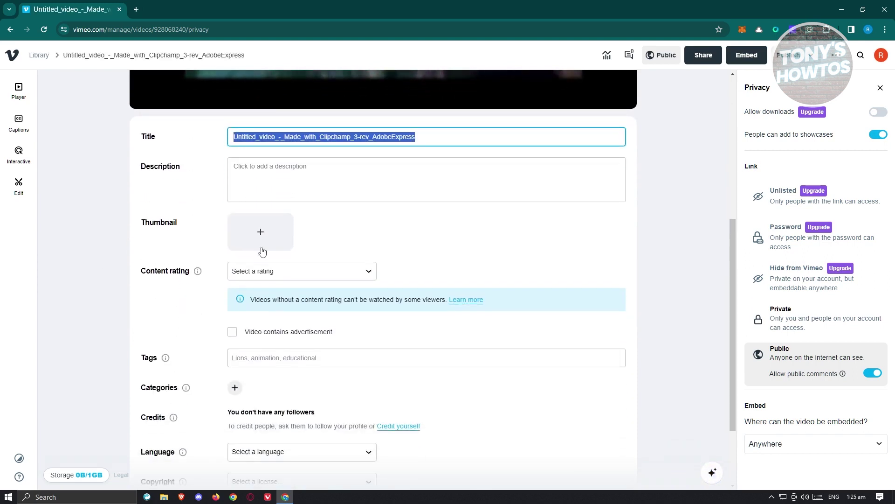
click(362, 273)
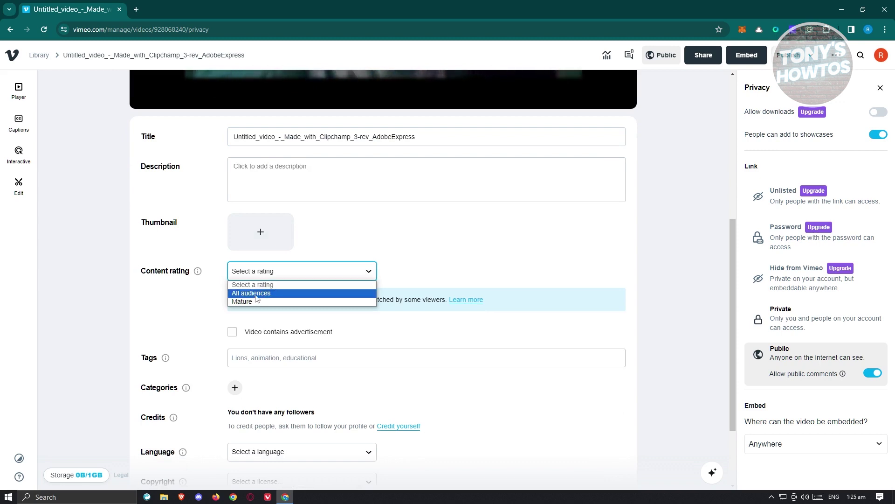
click(299, 293)
Credit yourself on the video with the role "editor" and save the credit.
scroll(557, 337, down, 1)
scroll(556, 338, down, 1)
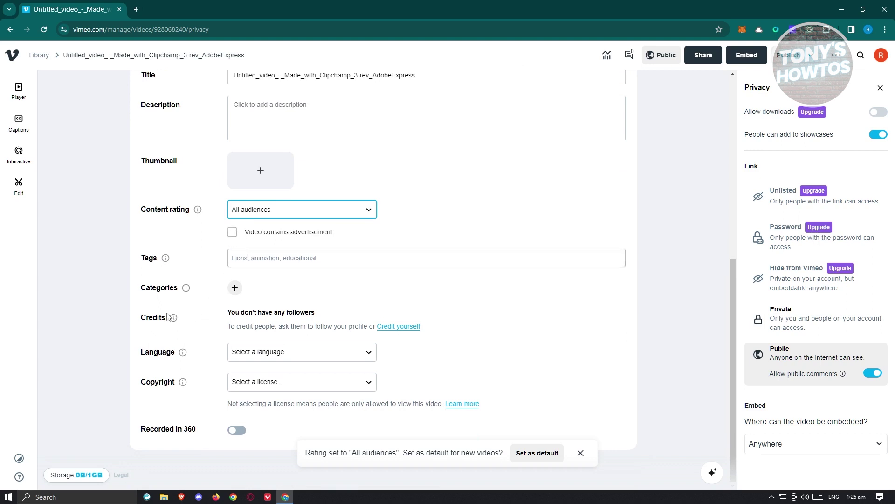
click(412, 332)
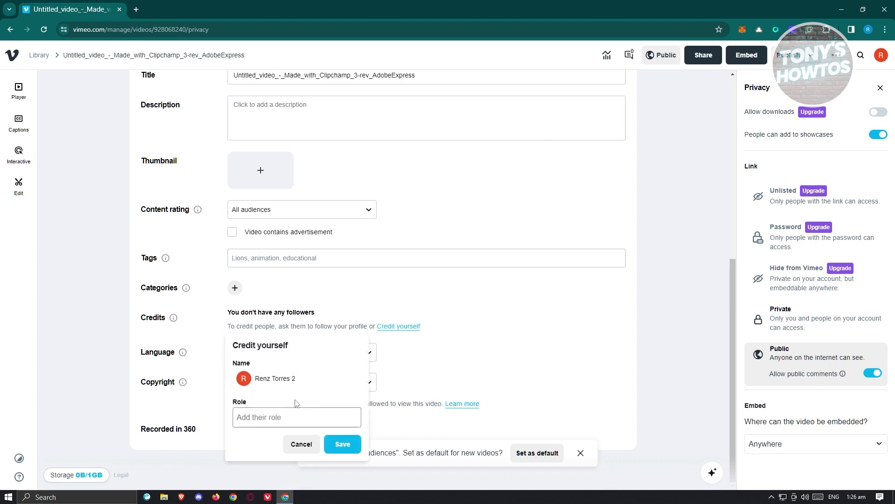
click(319, 420)
text(editor)
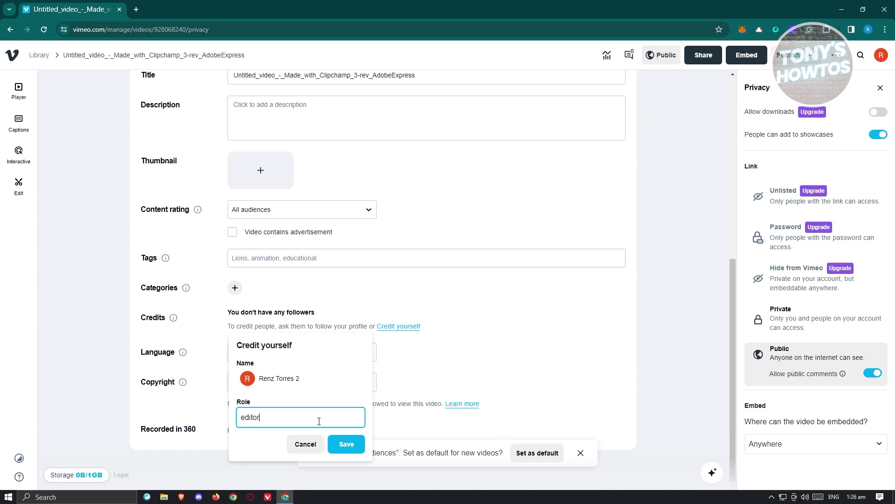
click(346, 444)
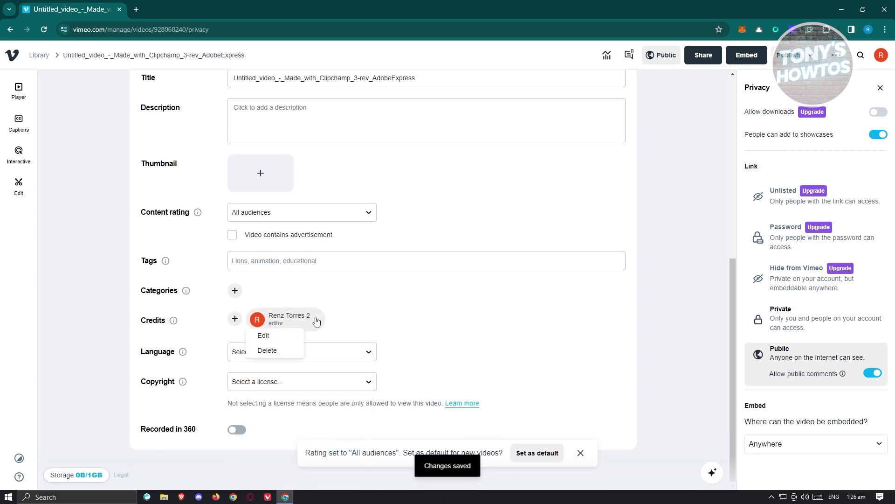
Set the video's copyright license to Public domain dedication.
click(308, 381)
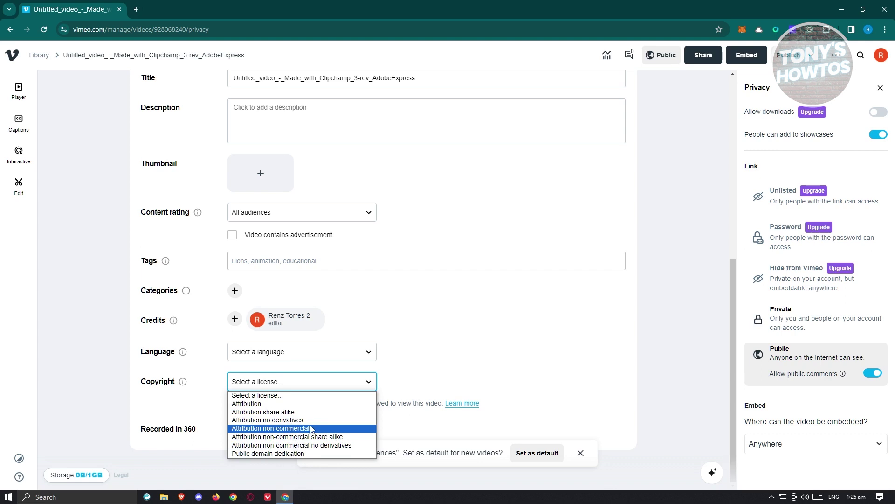
click(298, 454)
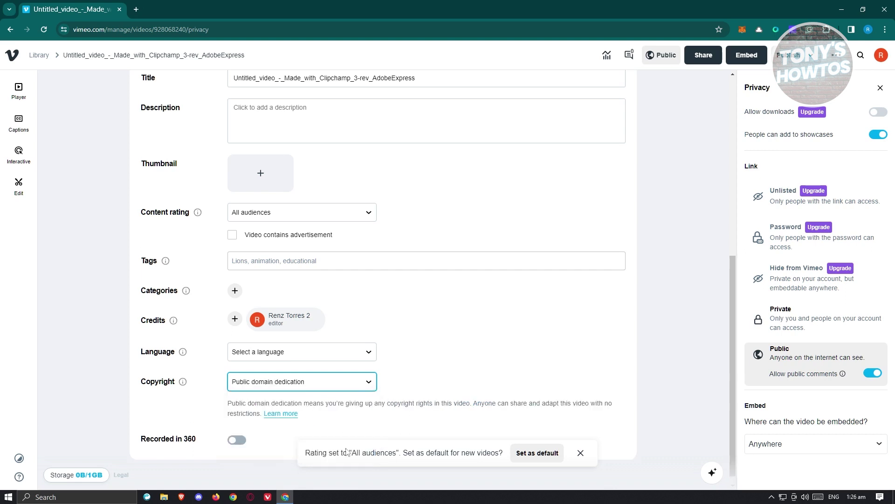
scroll(528, 360, down, 1)
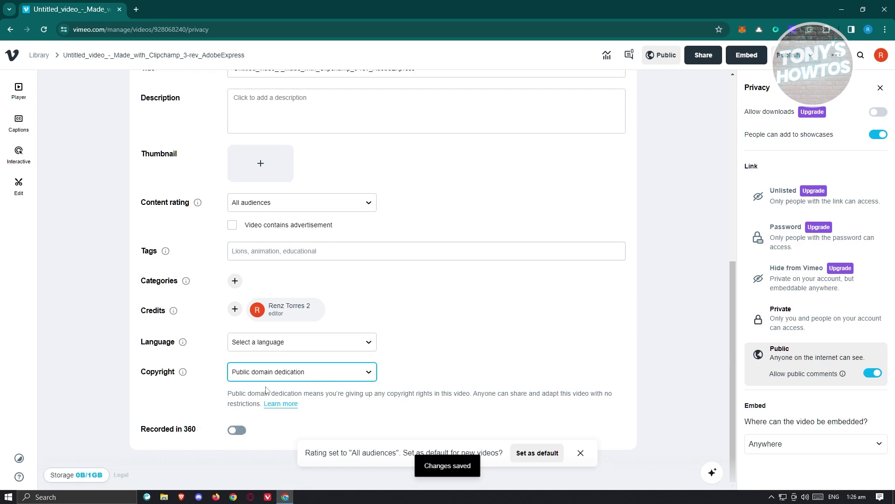
scroll(631, 236, up, 8)
scroll(456, 229, down, 8)
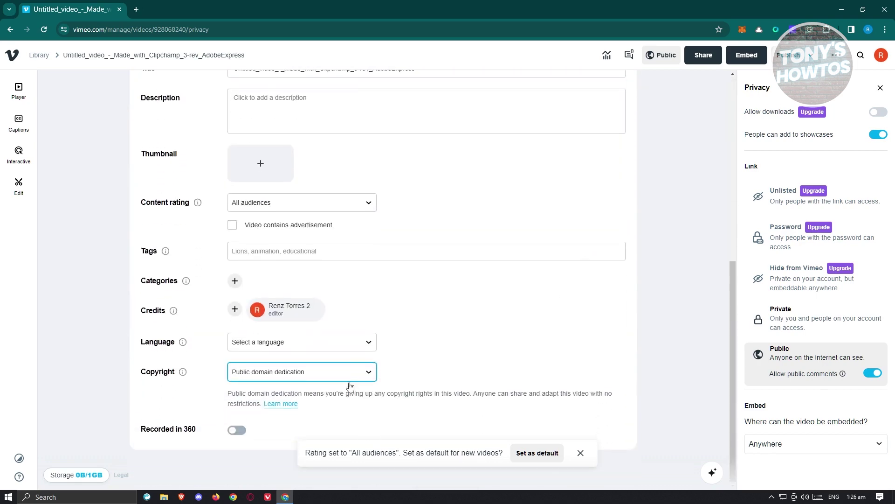
scroll(606, 355, up, 2)
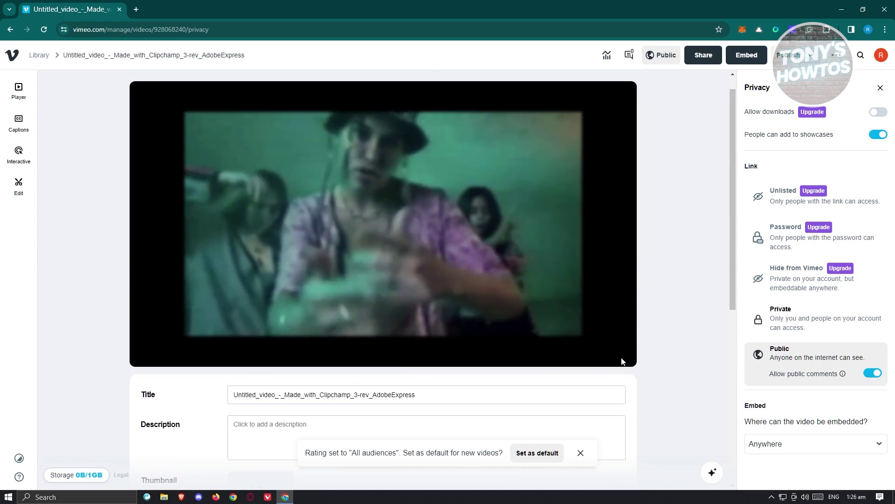
scroll(646, 374, down, 2)
scroll(645, 380, up, 2)
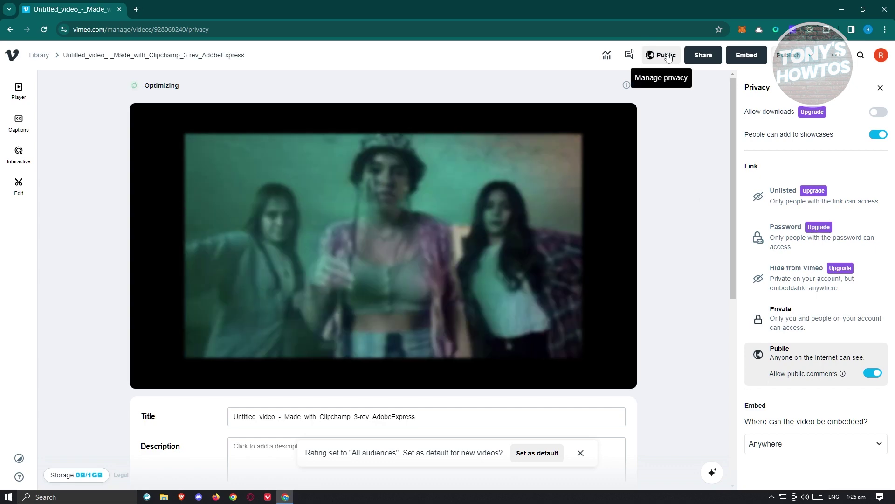
View the video's social publishing destinations, open the Facebook connection page, and close its browser tab.
click(788, 55)
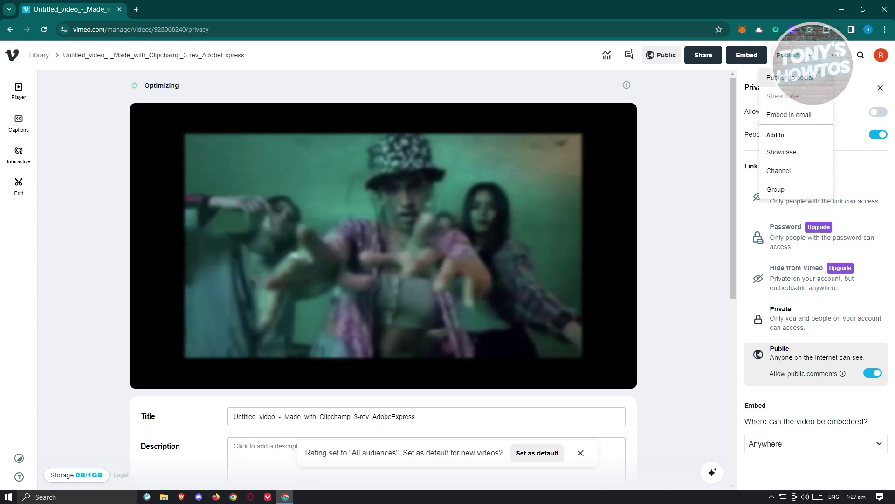
click(815, 86)
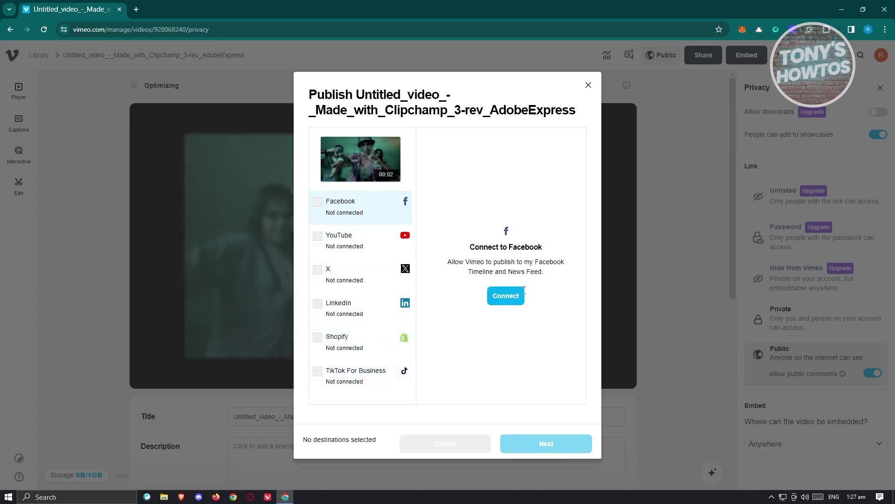
click(512, 308)
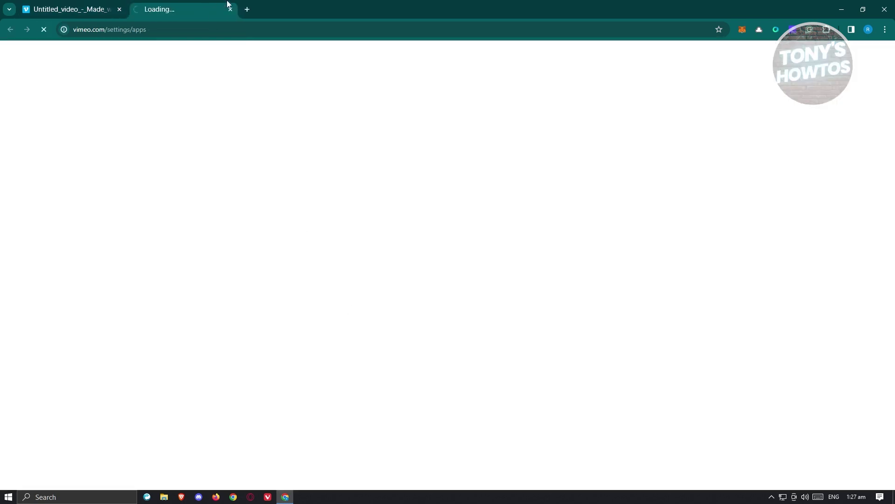
click(230, 9)
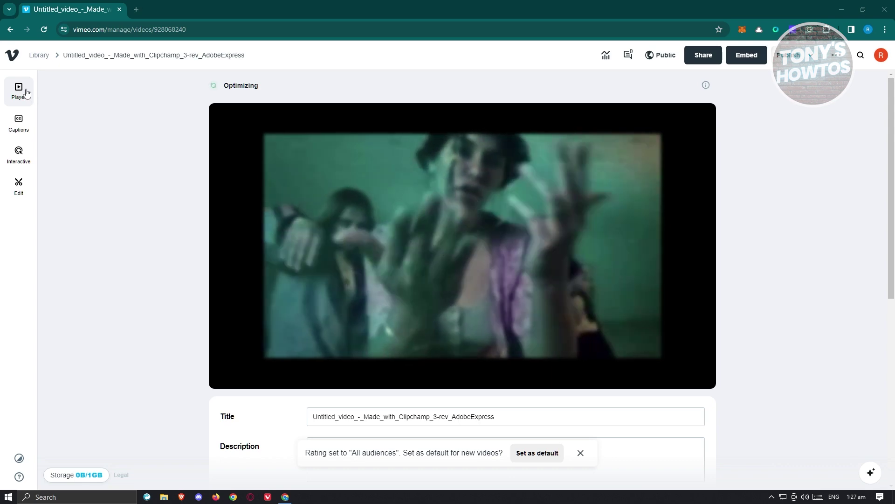
Look through the video's Player customization, closed captions settings, Interactive and Edit tools.
click(26, 94)
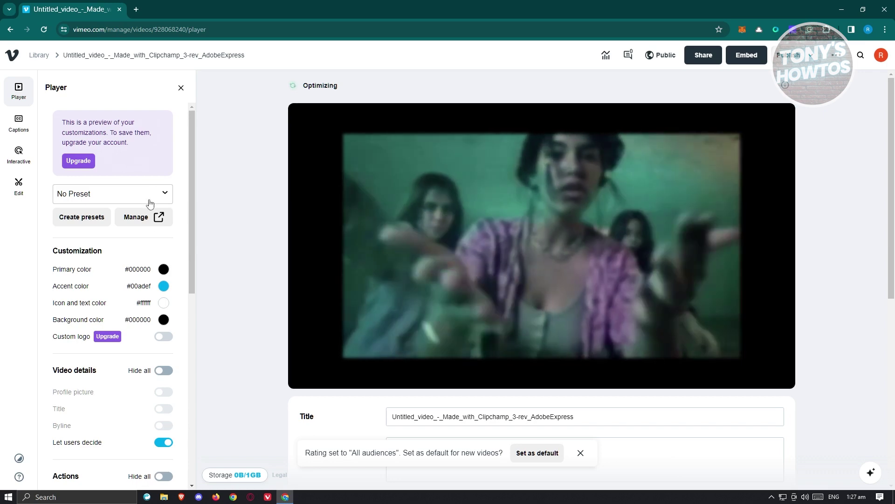
click(25, 125)
click(146, 123)
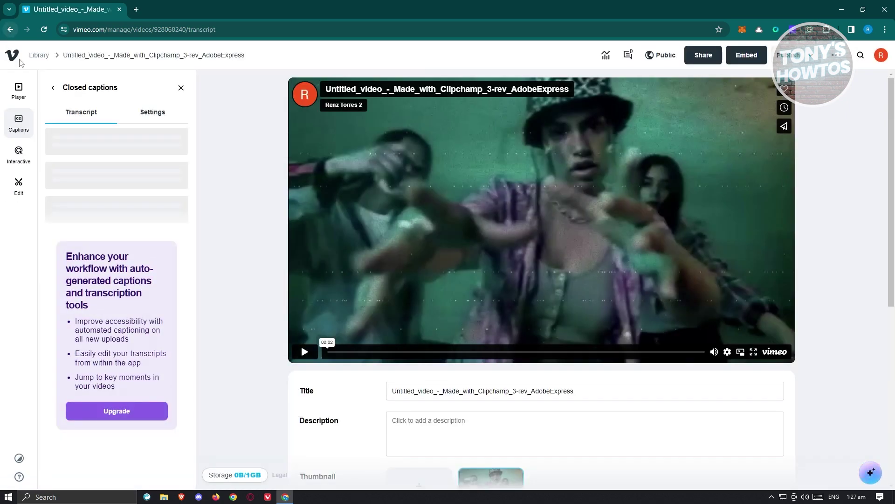
click(16, 156)
click(14, 195)
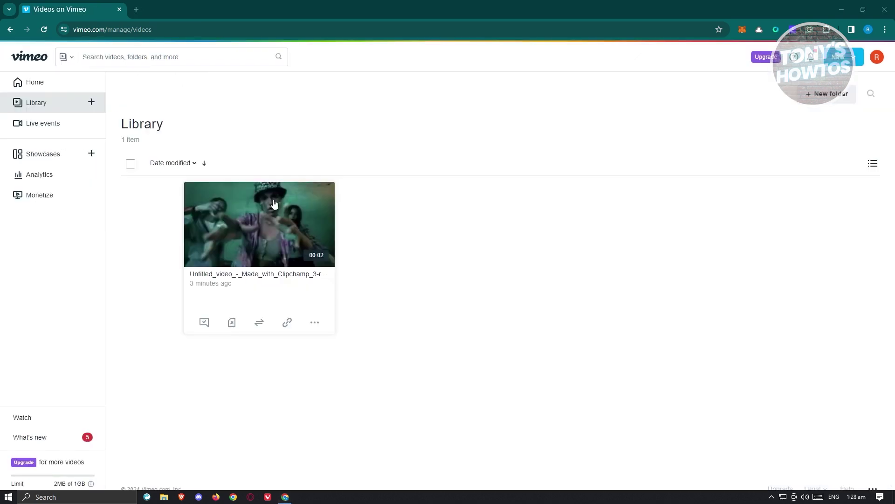
Open the screen or webcam recorder from Home, allow camera and microphone access, and dismiss the introductory tip.
click(39, 82)
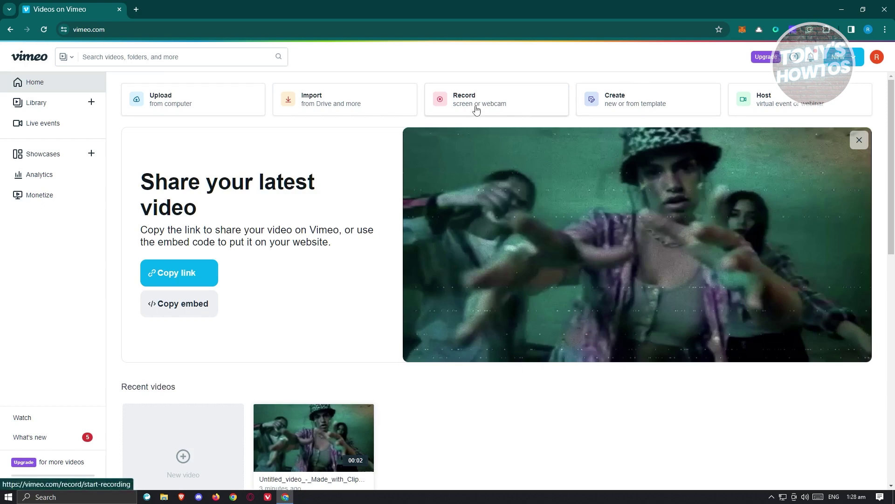
click(476, 109)
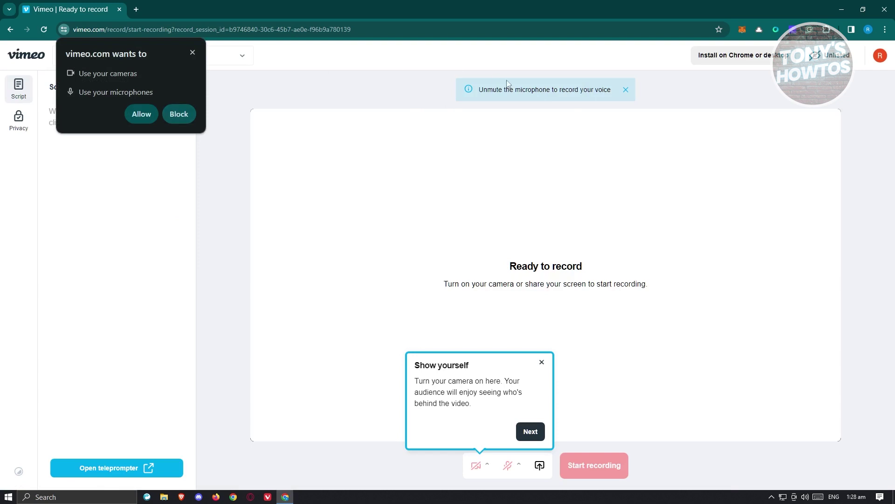
click(142, 114)
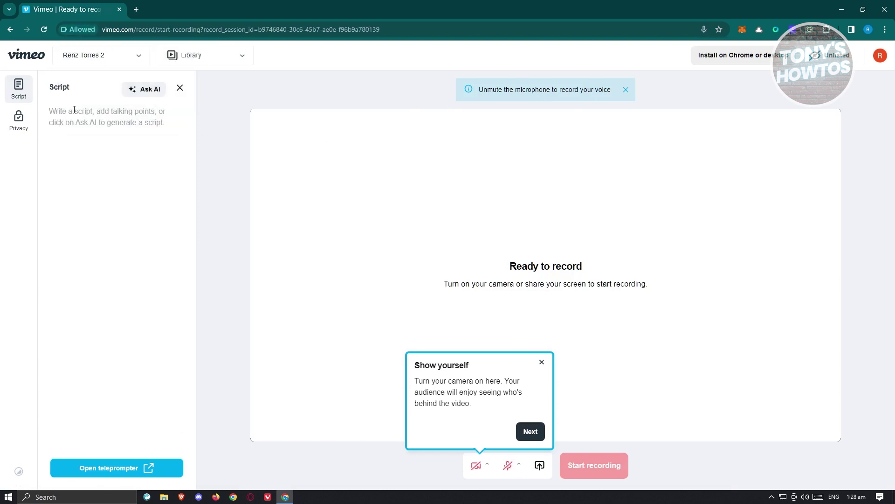
click(542, 364)
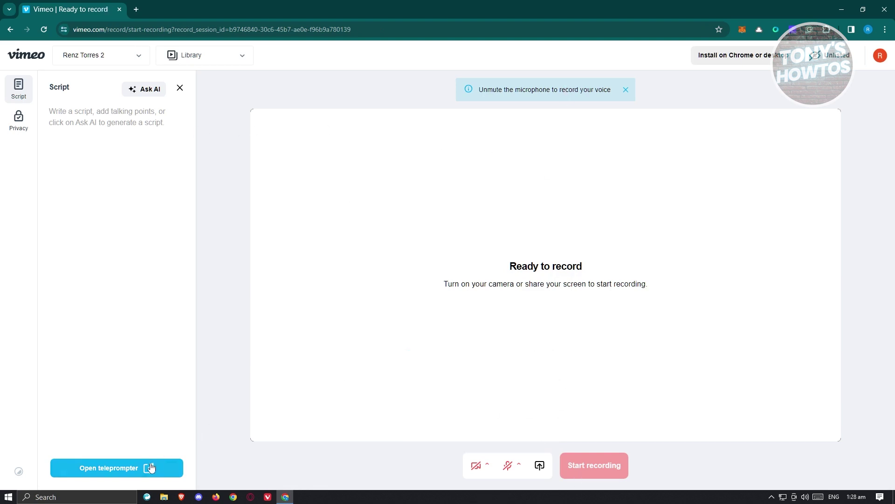
Test the recorder's camera and microphone by switching each one on and off again.
click(475, 466)
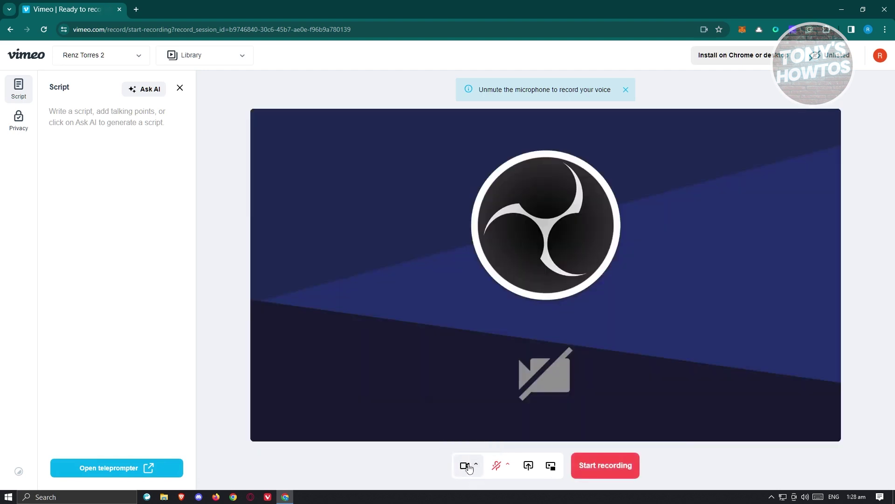
click(468, 466)
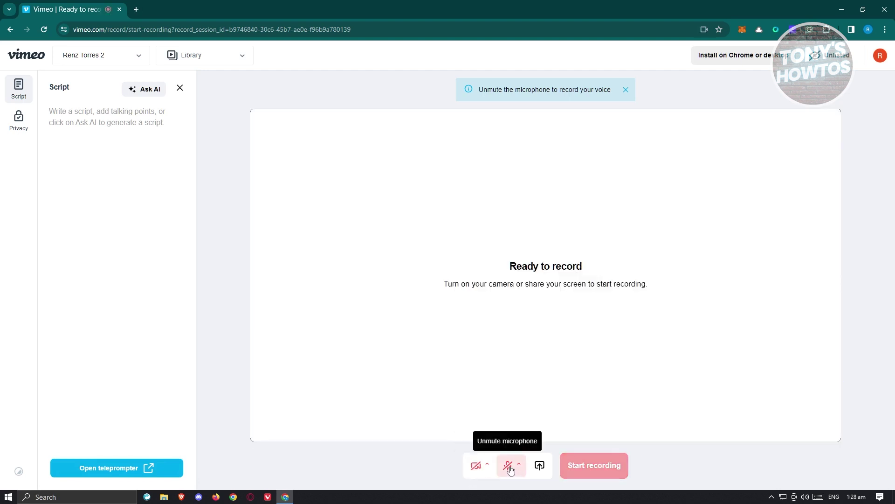
click(510, 468)
click(509, 471)
Share the entire Screen 2 with the recorder, and go back from the recording page without starting a recording.
click(541, 472)
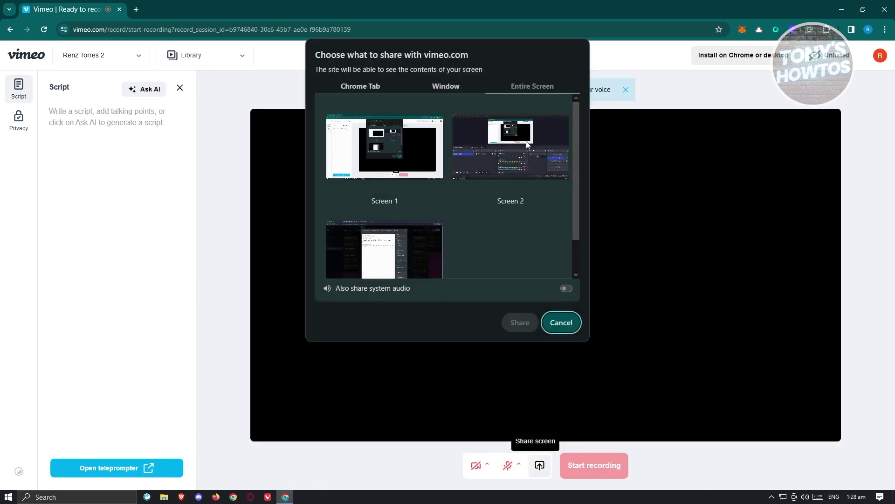
click(523, 145)
click(529, 323)
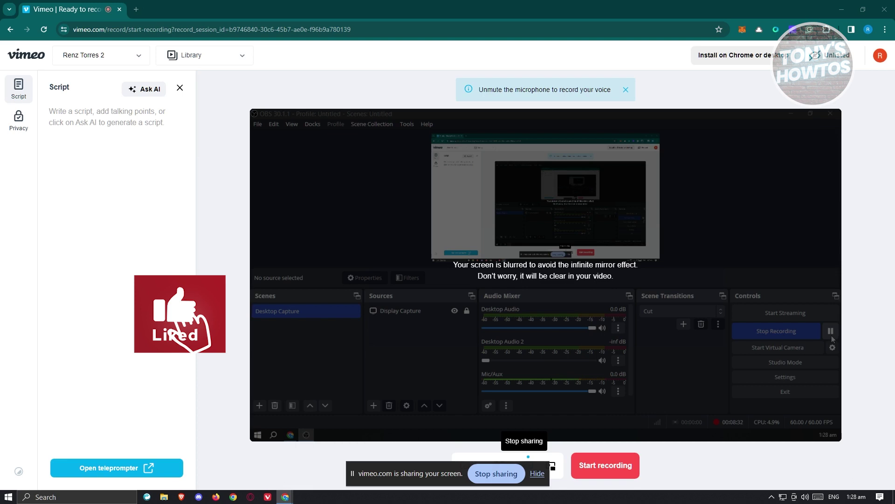
click(11, 31)
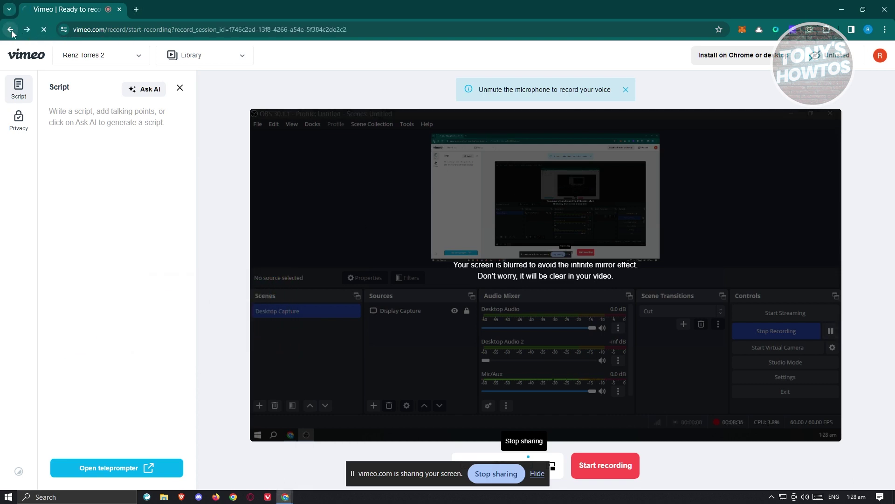
Return to Home, create a new blank video, and add the 7-second multicoloured abstract stock clip.
click(11, 30)
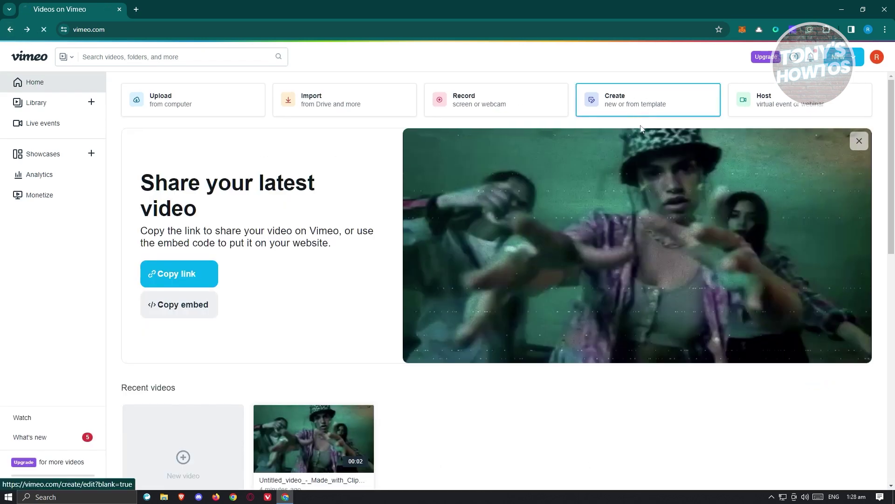
click(641, 112)
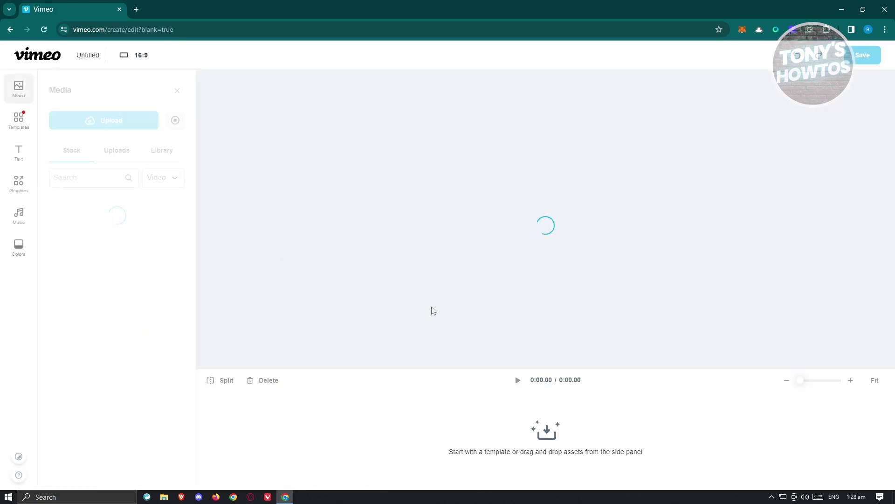
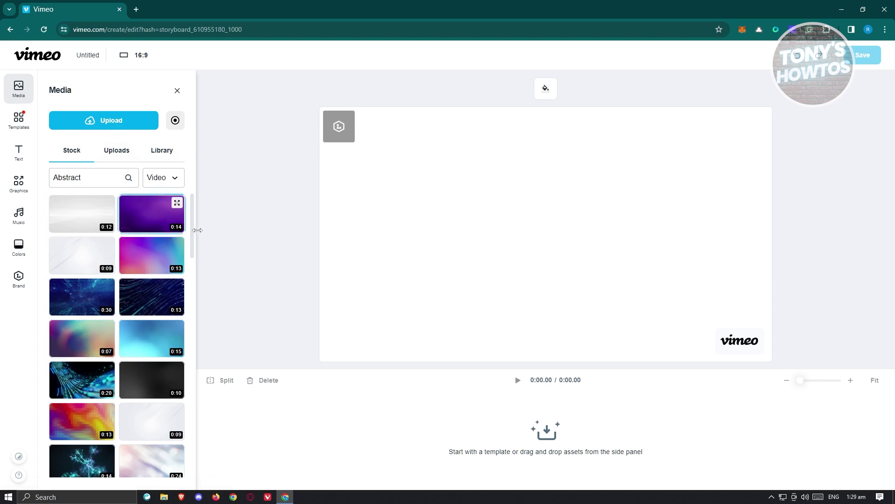
click(59, 344)
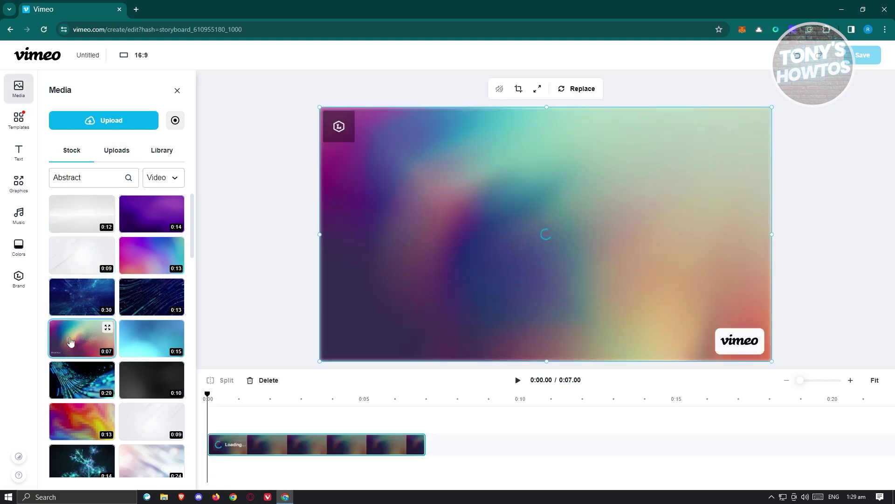
Split the abstract clip at 0:02.80 and delete its second part.
click(362, 399)
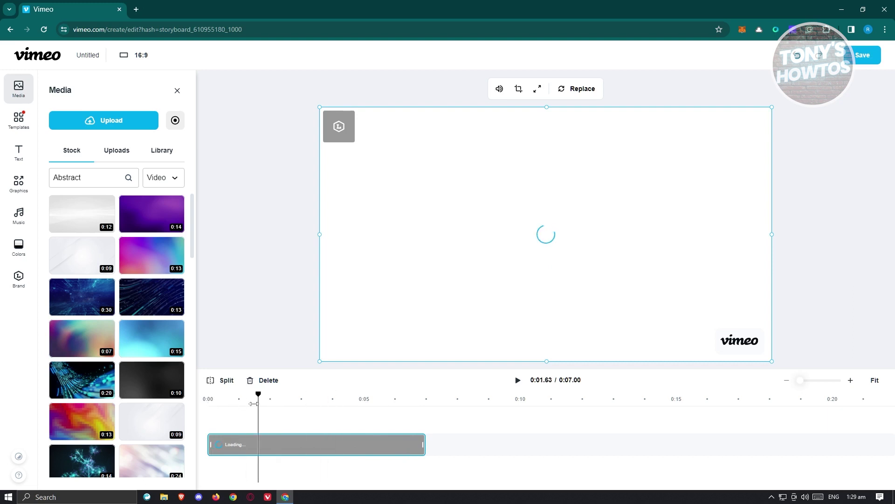
click(255, 407)
drag(314, 407, 323, 396)
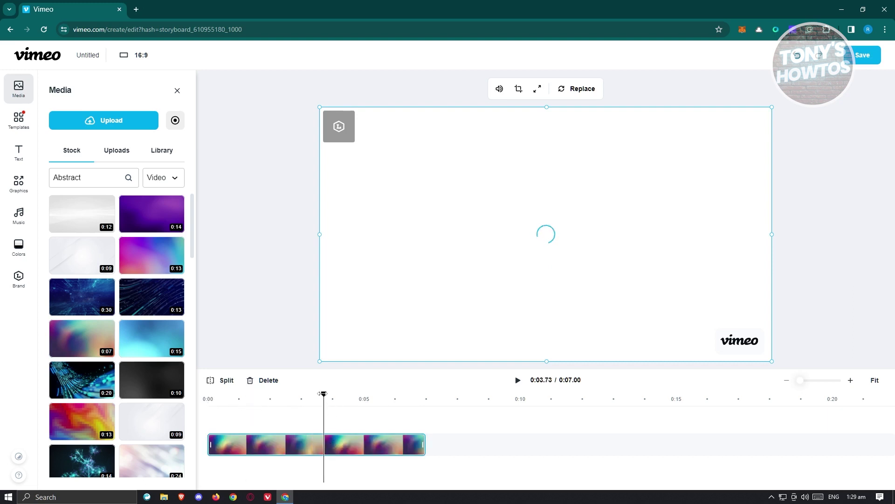
click(295, 405)
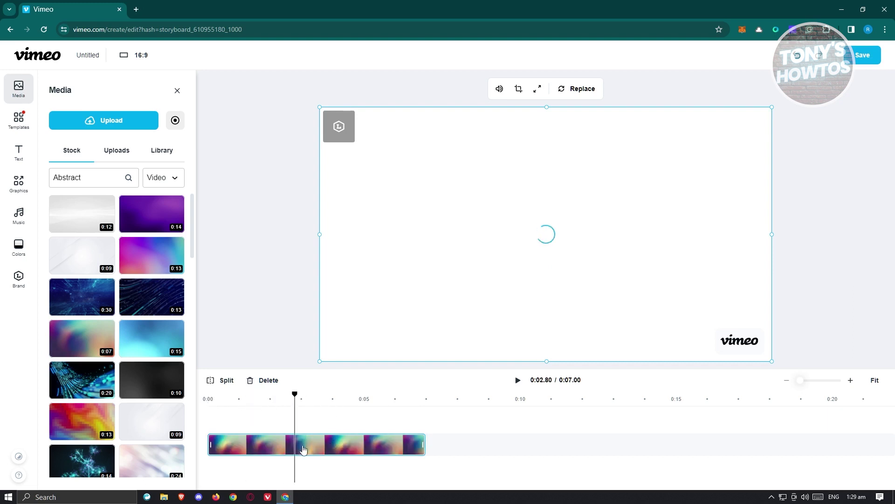
click(227, 381)
click(371, 398)
click(376, 397)
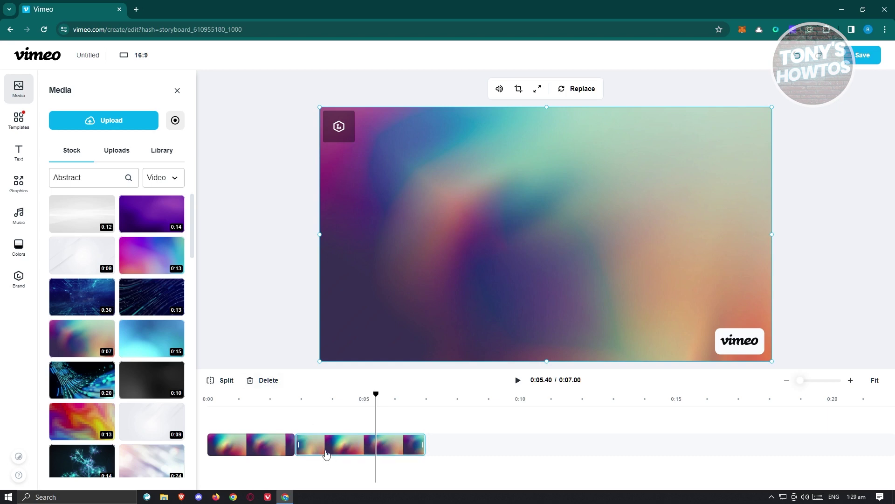
click(262, 381)
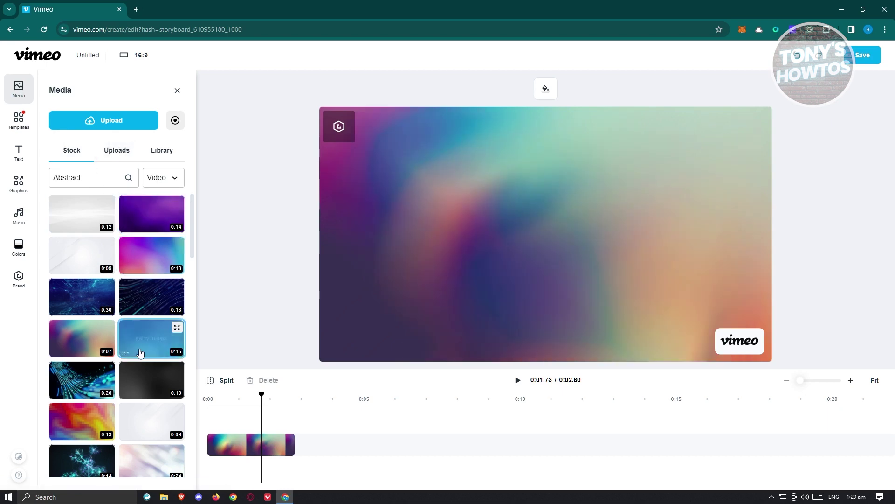
Search stock videos for "Work from home" and place the 14-second hand-on-laptop clip on a track above the abstract clip, starting at about 0.9 s.
scroll(140, 354, down, 5)
scroll(141, 353, down, 5)
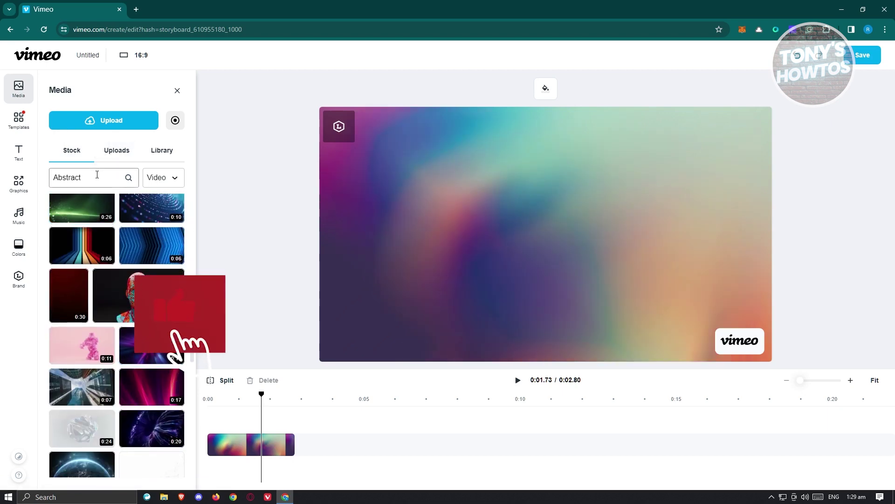
drag(96, 176, 14, 175)
key(BackSpace)
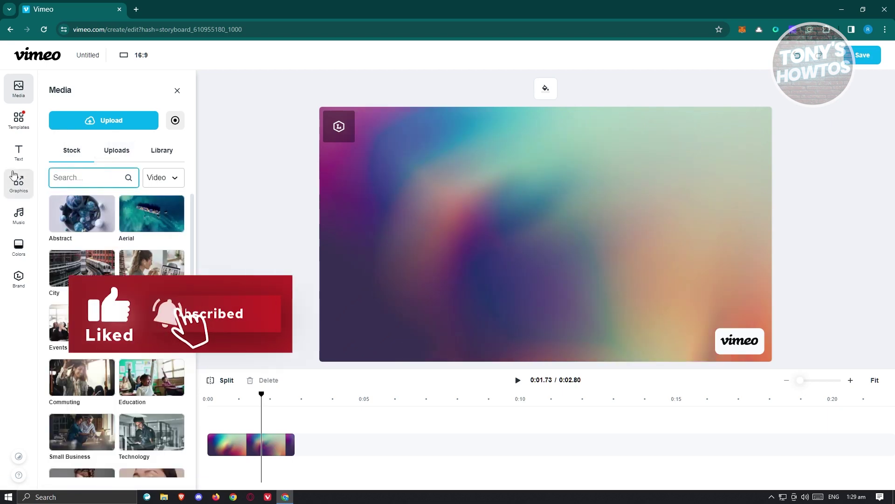
text(Work from home)
key(Return)
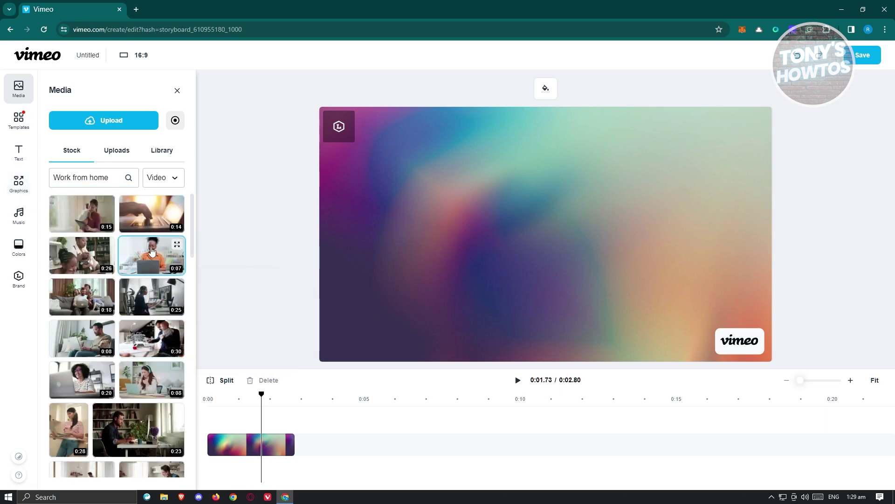
click(151, 214)
drag(325, 435, 275, 421)
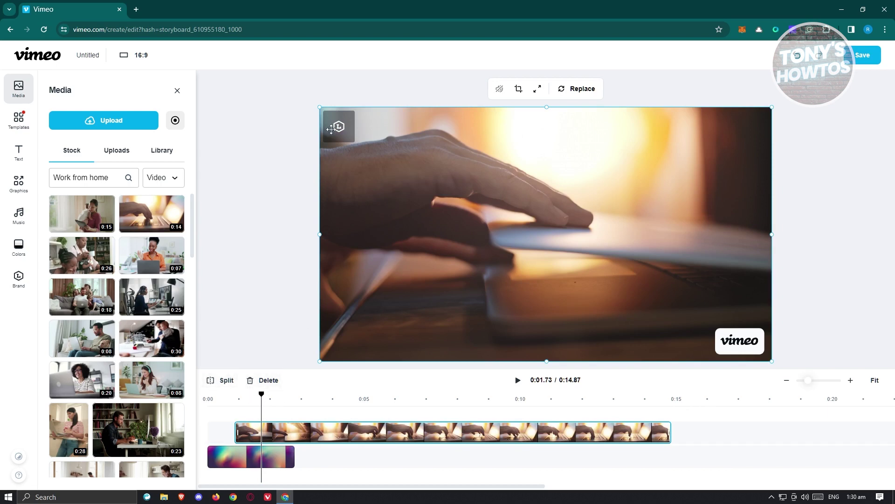
Shrink the laptop clip to a roughly centred overlay and trim its end to match the abstract clip at 0:02.80.
drag(319, 104, 491, 206)
drag(594, 317, 508, 269)
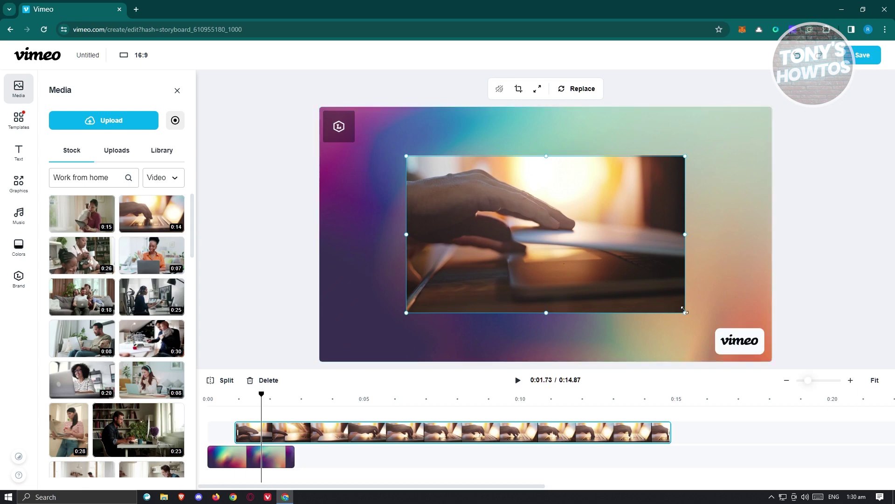
drag(685, 310, 694, 317)
drag(670, 432, 295, 432)
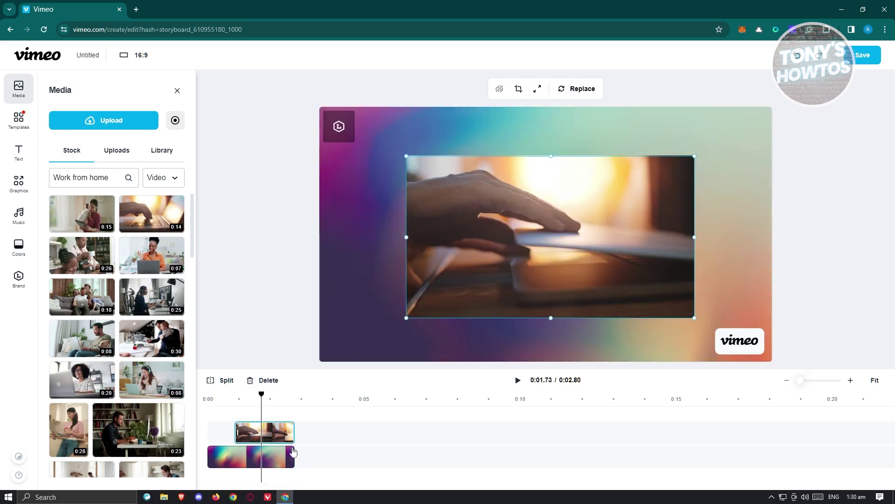
Add a Headline text over the lower part of the laptop clip and select its wording for editing.
click(19, 152)
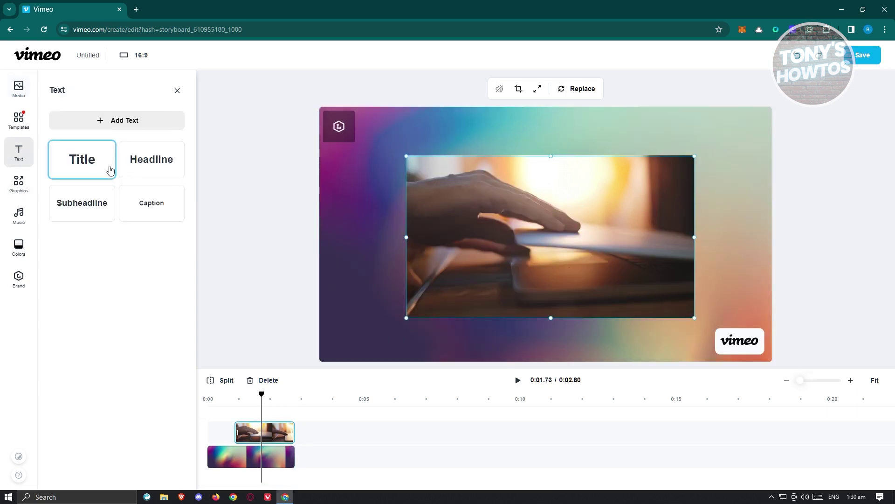
drag(158, 171, 554, 280)
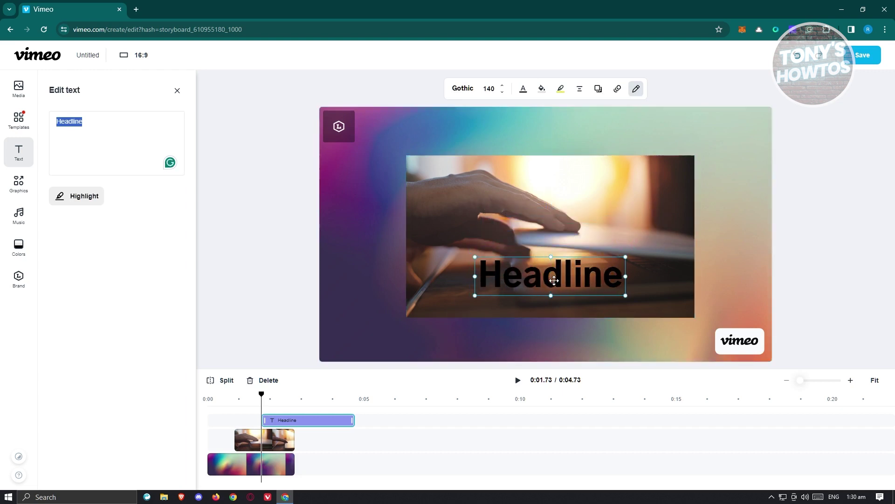
click(69, 121)
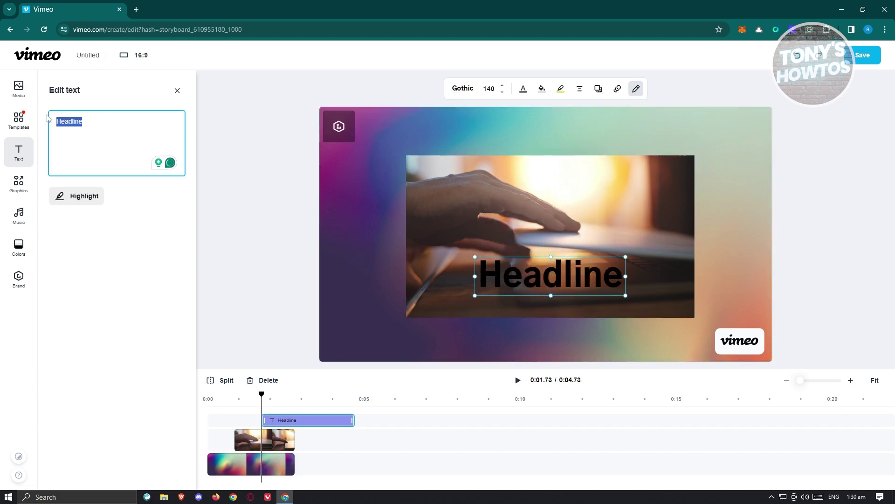
Look at the headline's fill options and set its text colour to white.
click(542, 88)
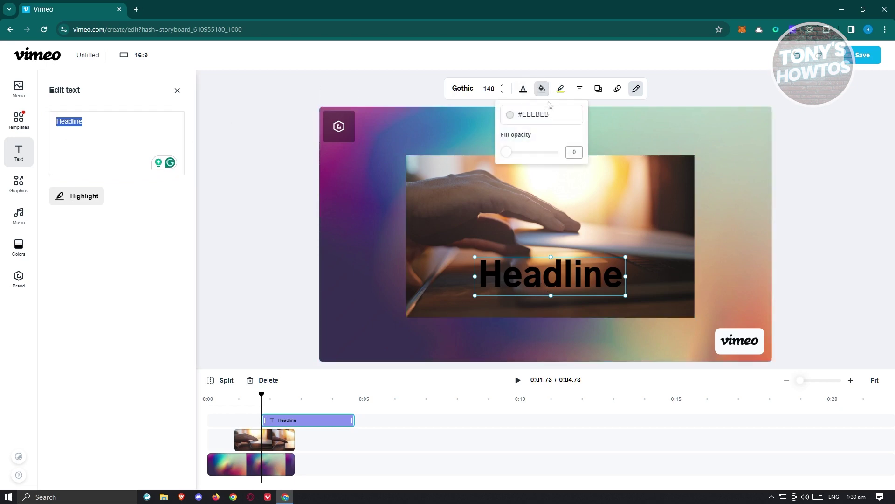
click(523, 89)
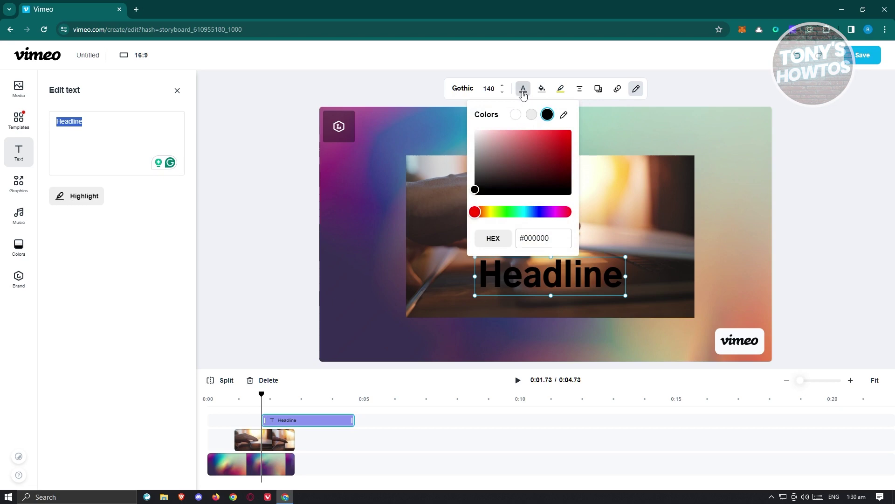
click(575, 282)
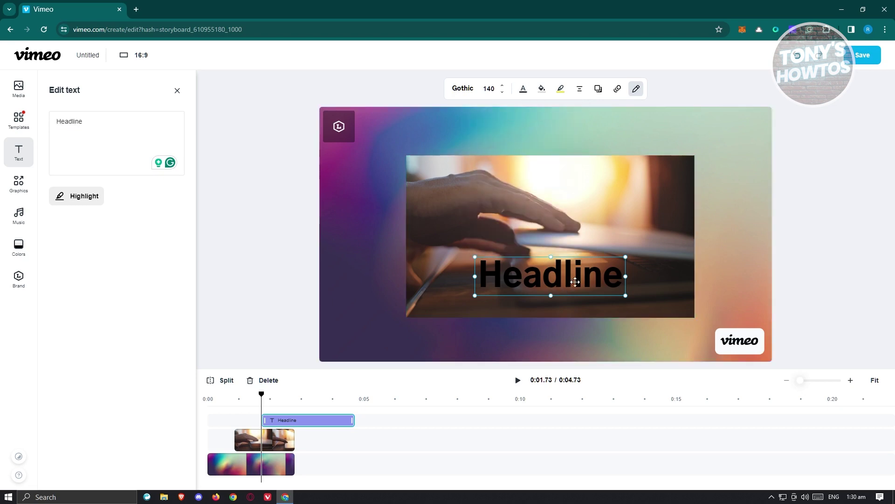
click(523, 89)
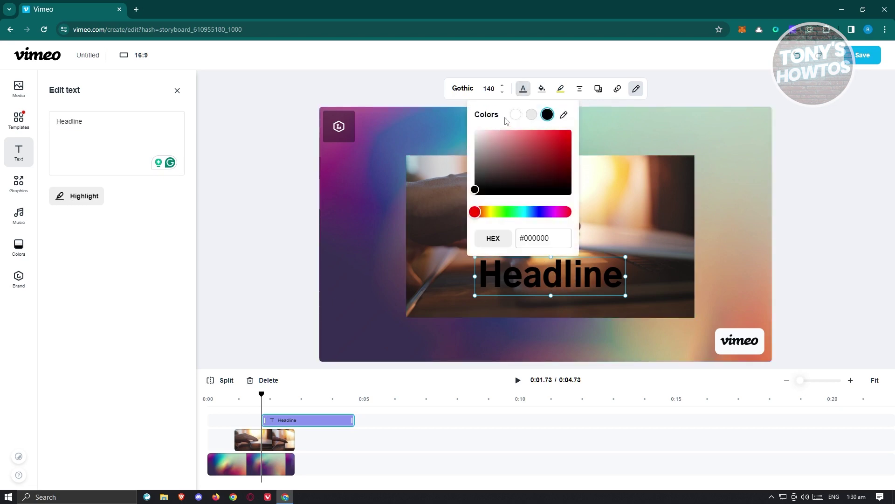
click(515, 115)
click(583, 279)
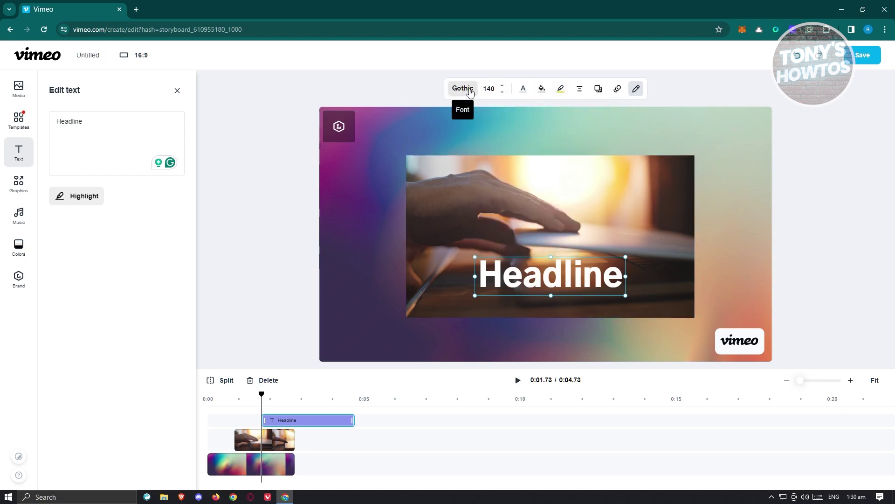
Add the winking emoji from the Social graphics and position it above the headline.
click(19, 183)
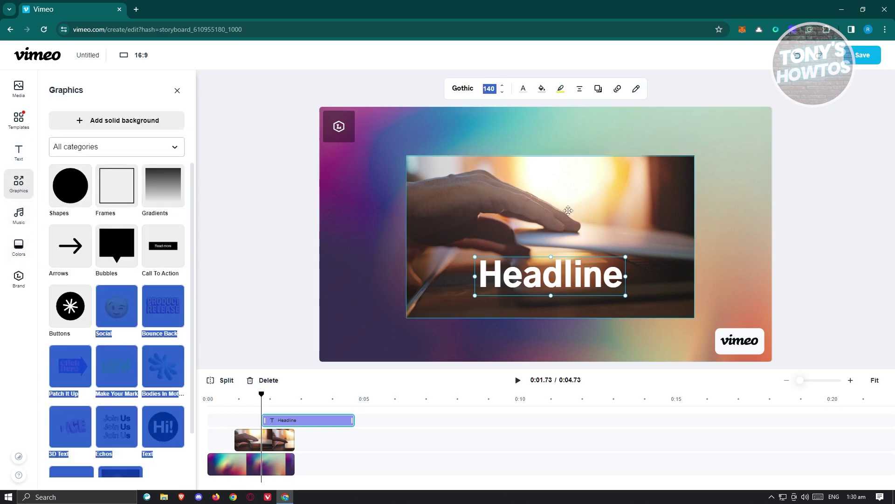
click(116, 311)
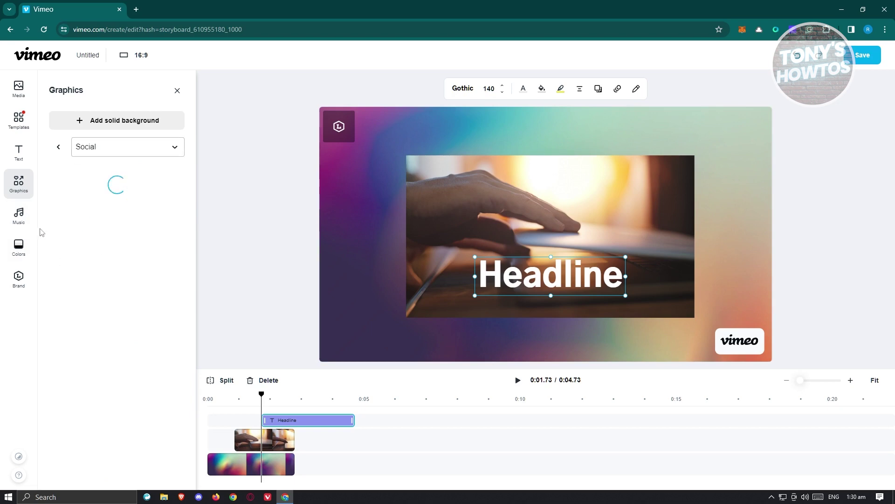
click(70, 185)
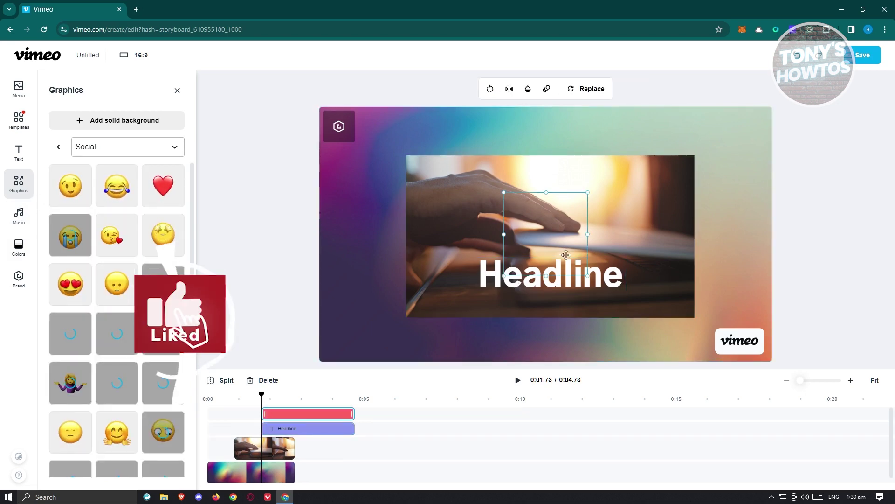
drag(552, 232, 556, 206)
Enlarge the timeline area and shorten the headline and emoji layers to end with the video clips at 0:02.80.
drag(353, 367, 365, 291)
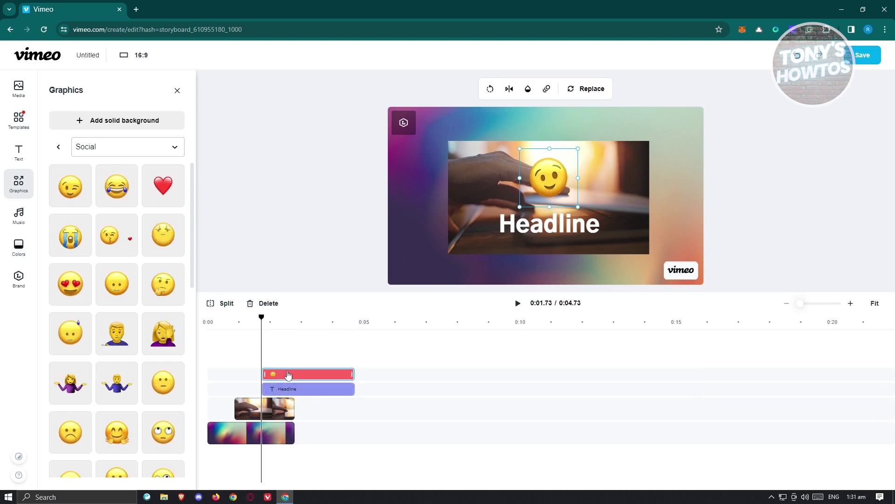
drag(349, 388, 308, 393)
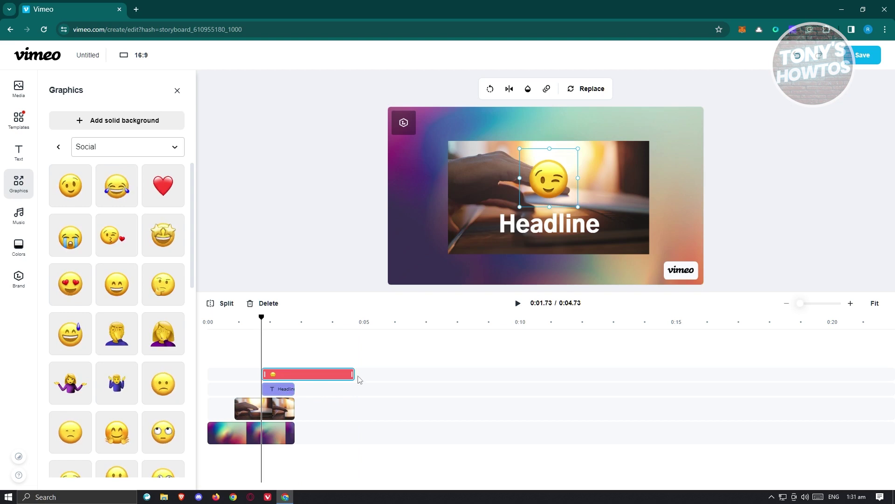
drag(353, 374, 294, 374)
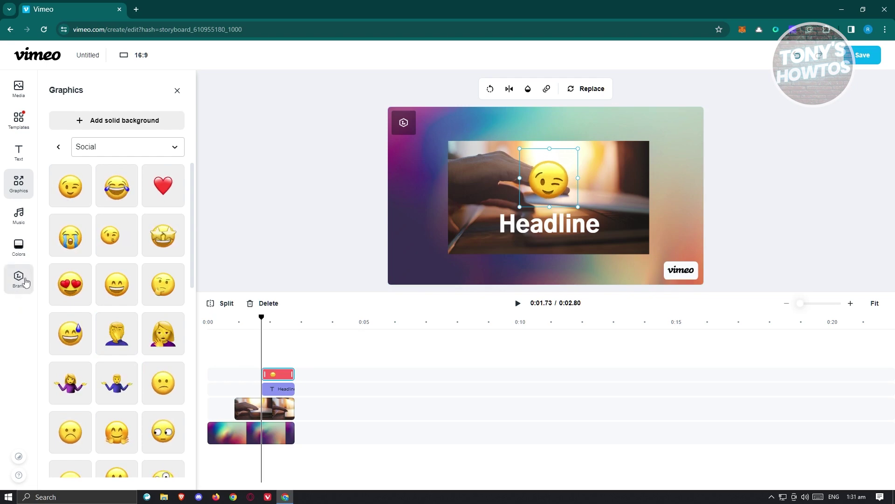
Look through the editor's Music, Colors, Brand, Graphics and Media upload tools, dismissing the plan offer and the file chooser.
click(19, 215)
click(17, 257)
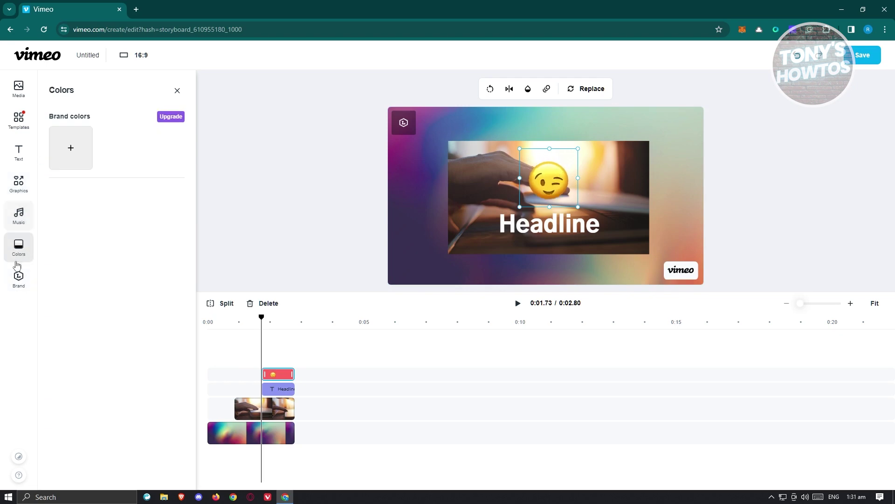
click(22, 291)
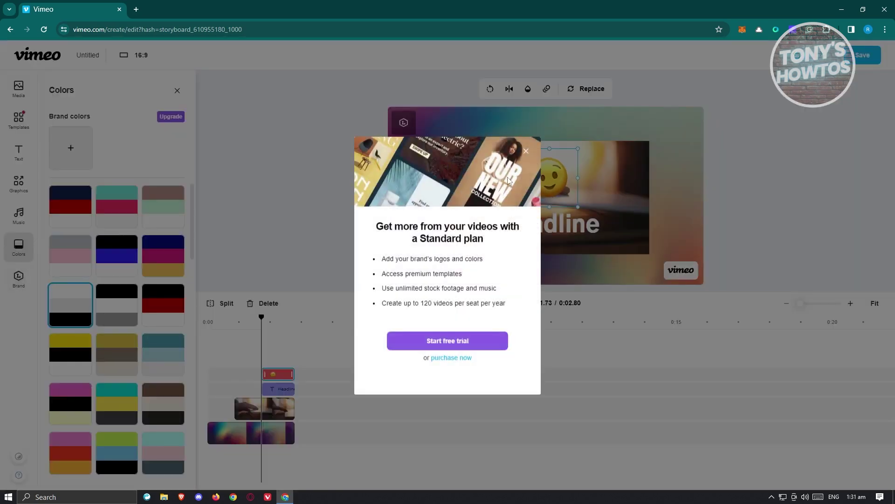
click(528, 153)
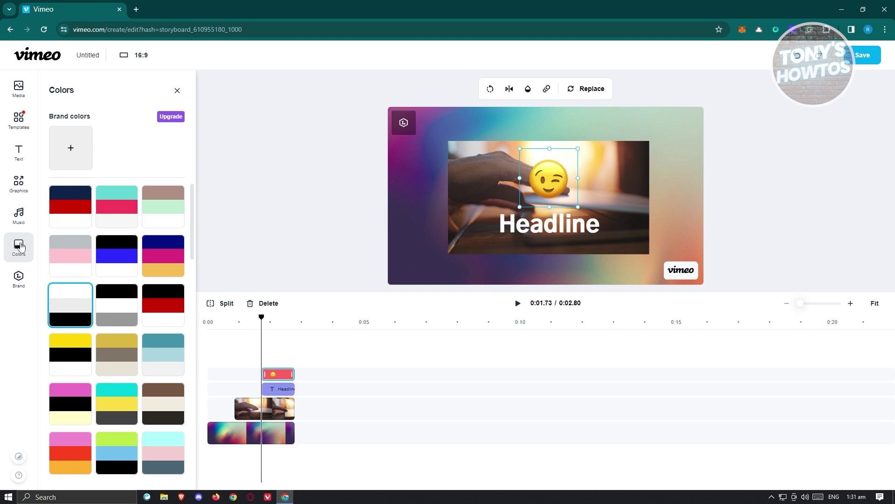
click(19, 227)
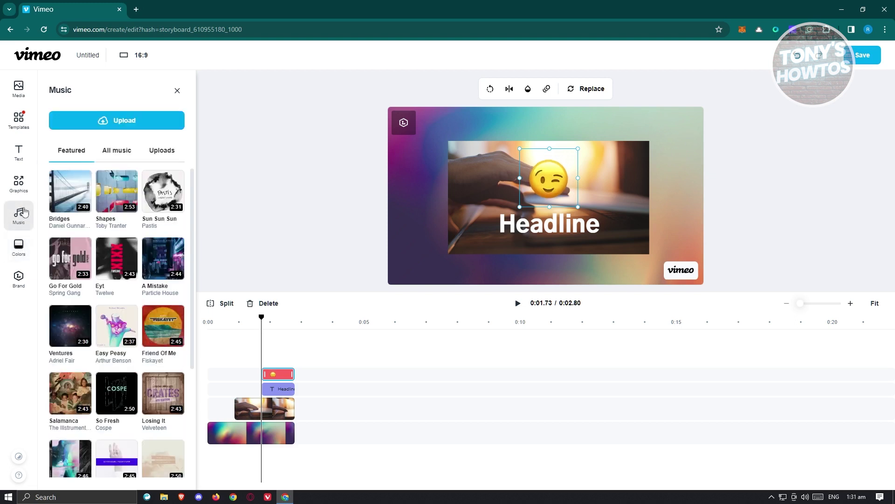
click(20, 184)
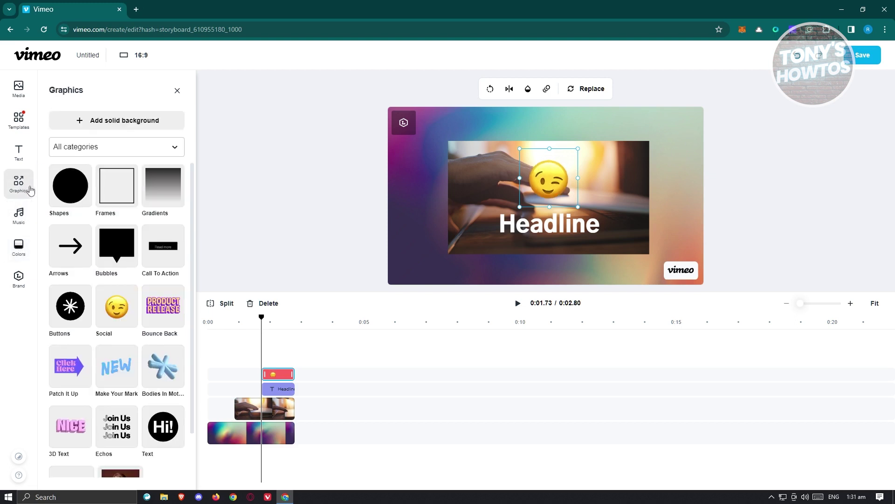
click(23, 98)
click(104, 120)
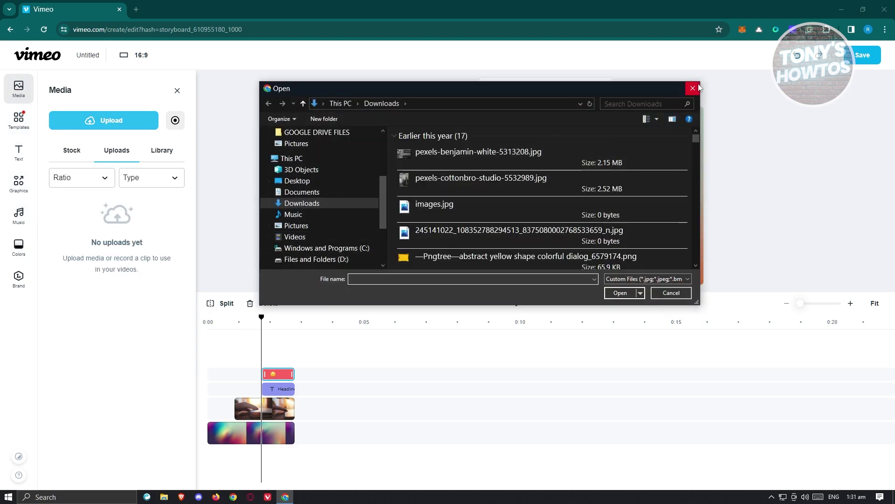
click(698, 88)
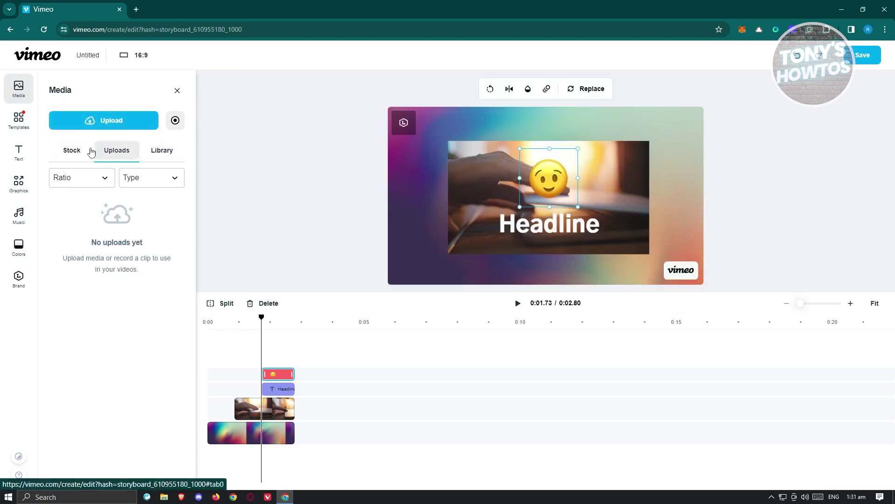
Save the video, look through its description, thumbnail, content rating and tags settings, and open the title for editing.
click(869, 61)
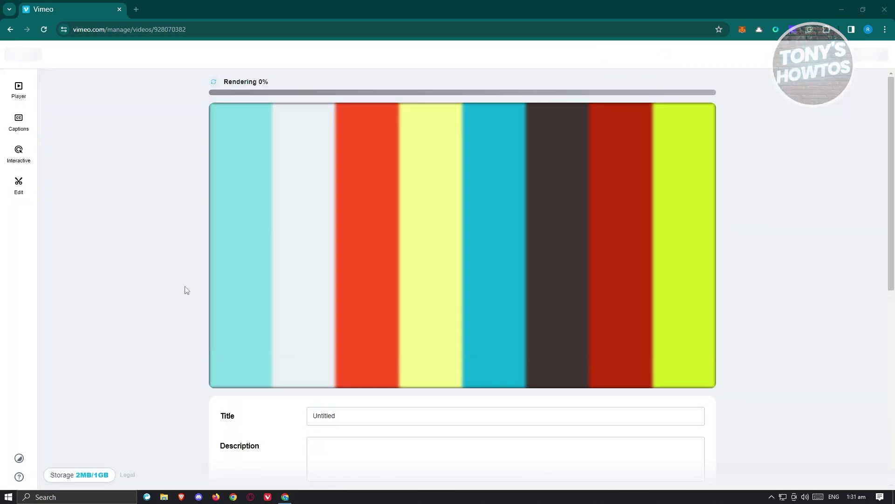
scroll(184, 292, down, 4)
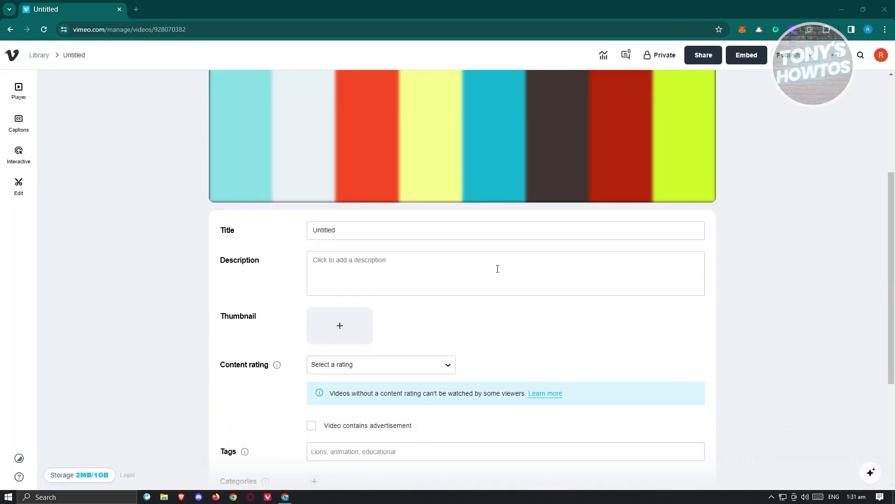
scroll(498, 269, down, 4)
scroll(485, 284, up, 8)
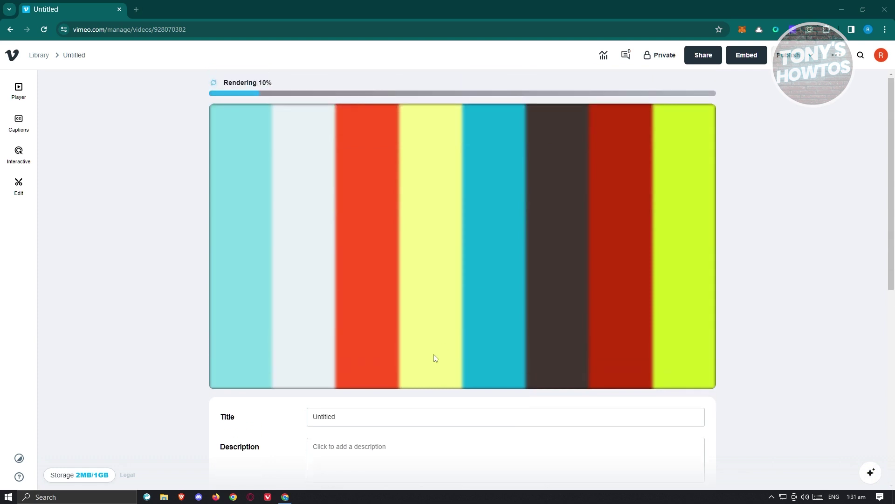
click(373, 419)
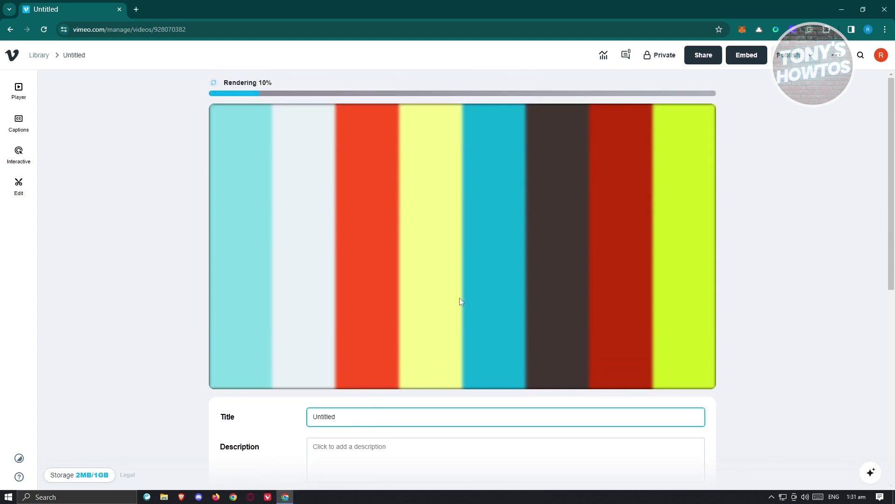